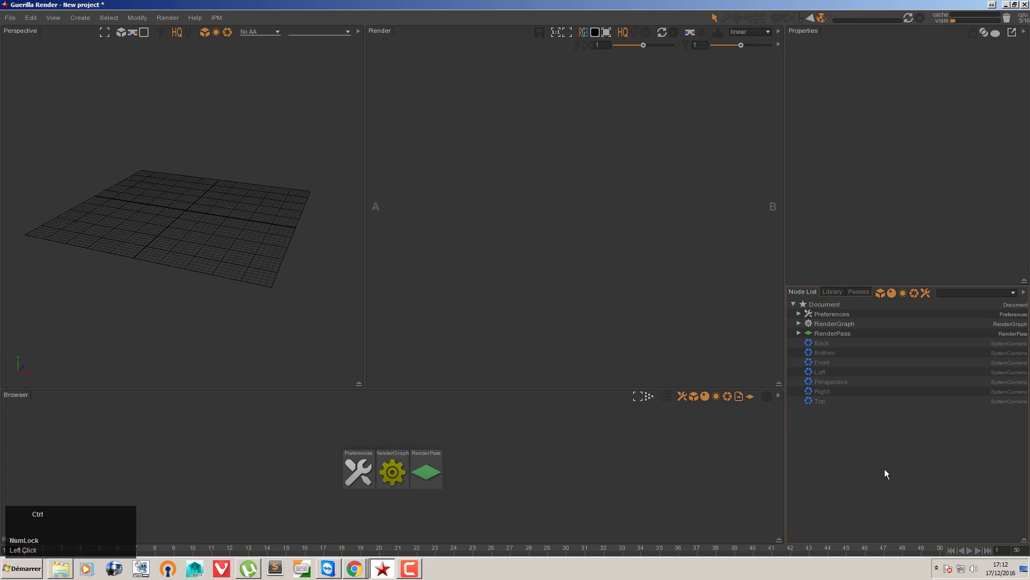
# - Add a Sphere primitive to the scene and frame it in the Perspective view
pyautogui.hotkey('ctrl', 'space')
pyautogui.write('sphe')
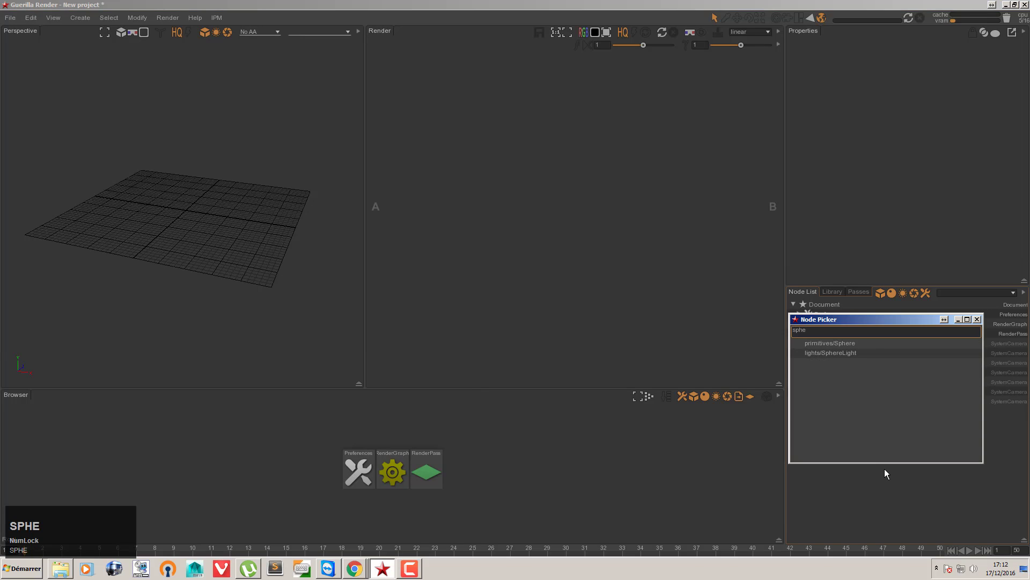
pyautogui.press('Up')
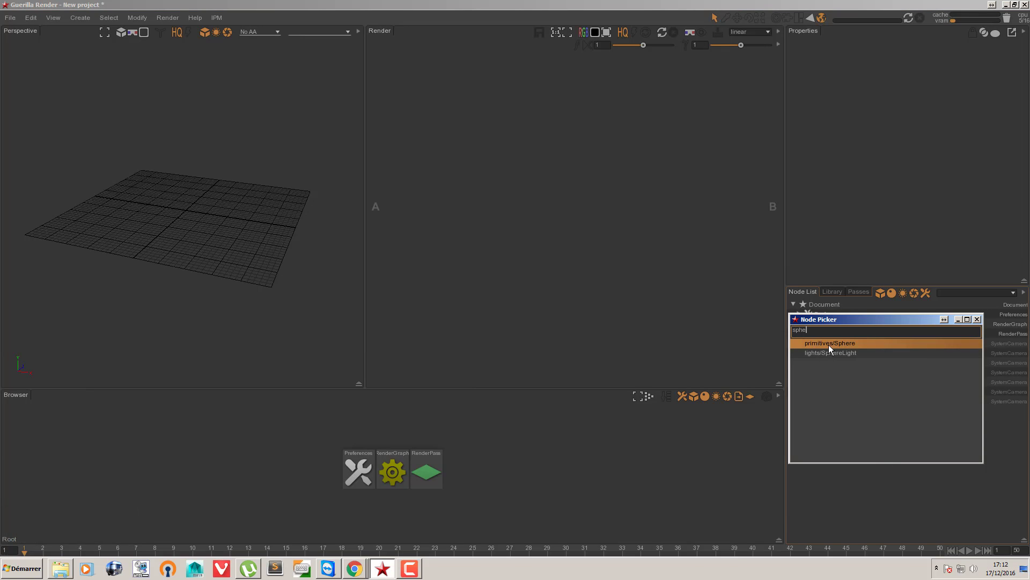
pyautogui.press('Return')
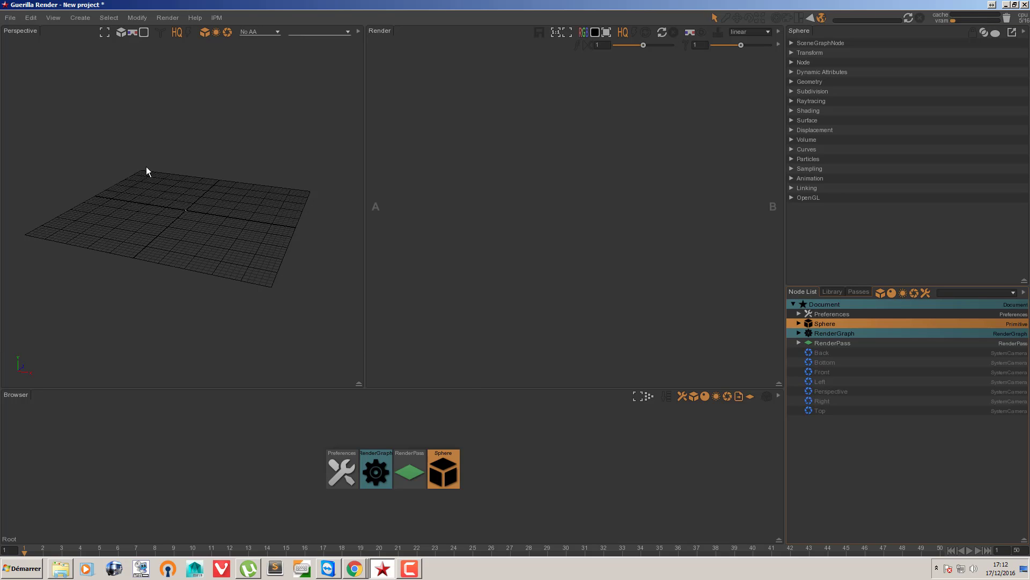
pyautogui.moveTo(146, 167); pyautogui.dragTo(247, 250)
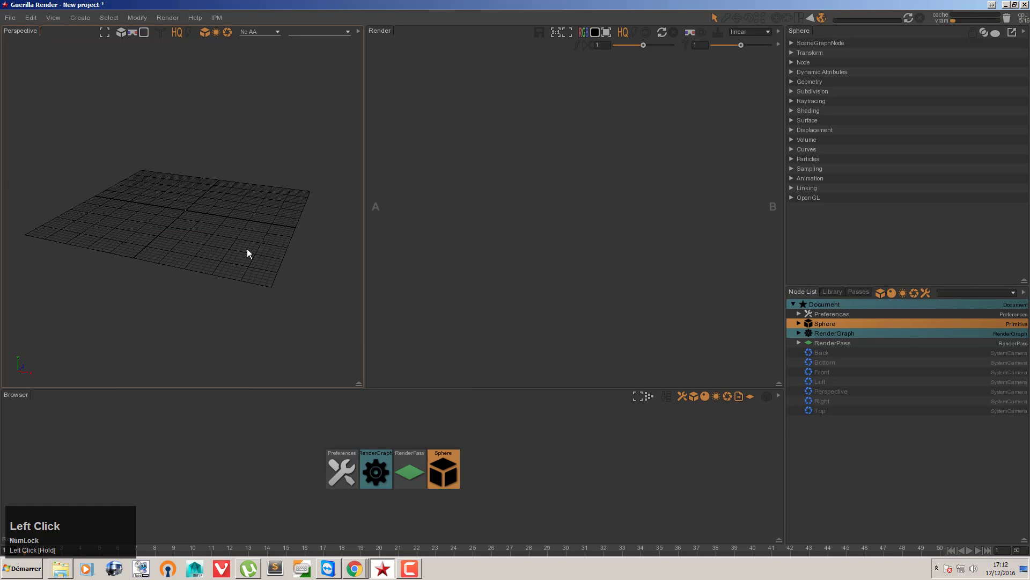
pyautogui.press('f')
pyautogui.moveTo(247, 249)
pyautogui.keyDown('alt'); pyautogui.mouseDown()
pyautogui.moveTo(228, 239)
pyautogui.moveTo(249, 238)
pyautogui.mouseUp(); pyautogui.keyUp('alt')
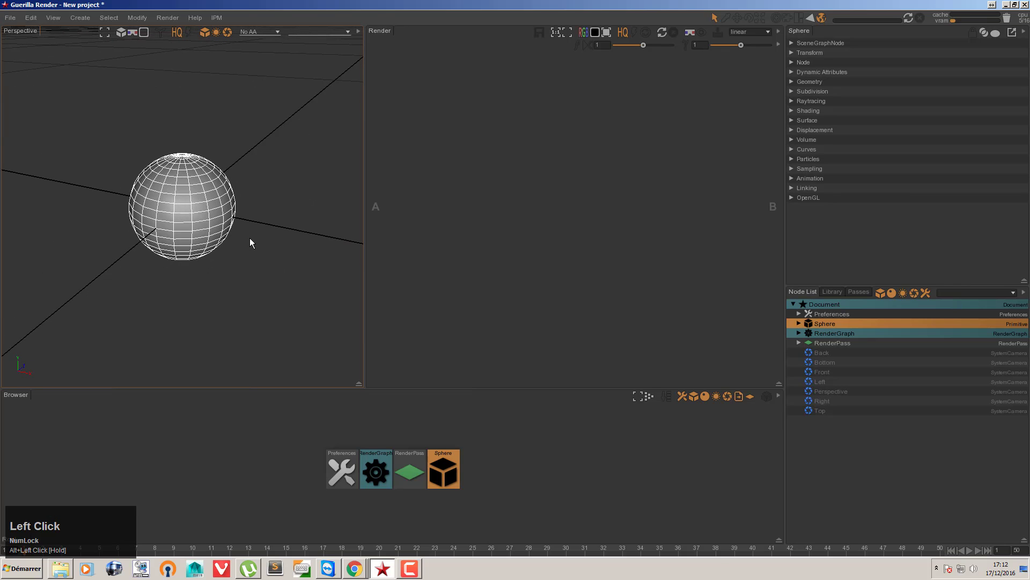
# - Add a SkyLight to the scene
pyautogui.click(859, 466)
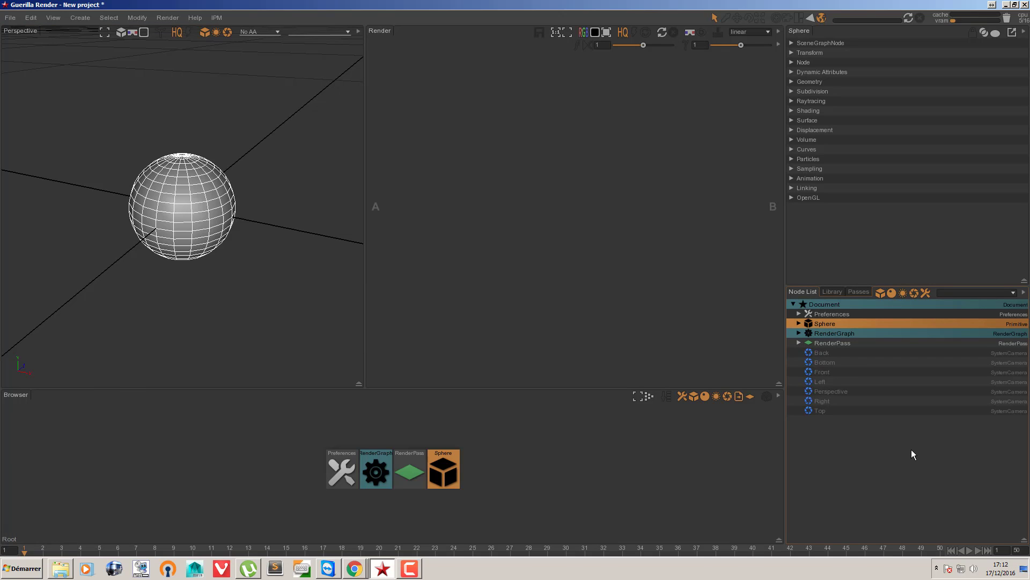
pyautogui.press('Tab')
pyautogui.write('sky')
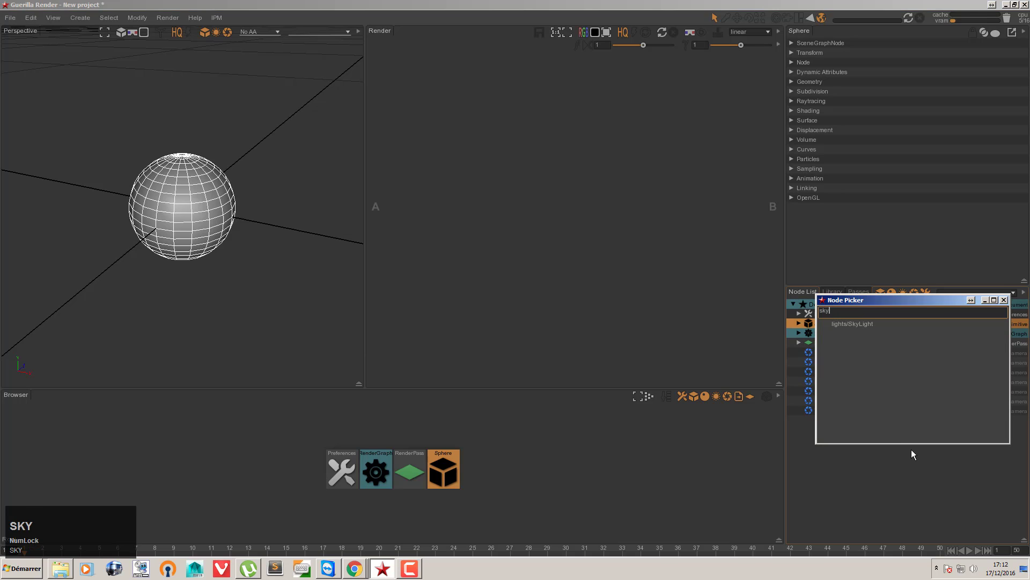
pyautogui.write('lih')
pyautogui.press('BackSpace')
pyautogui.press('Return')
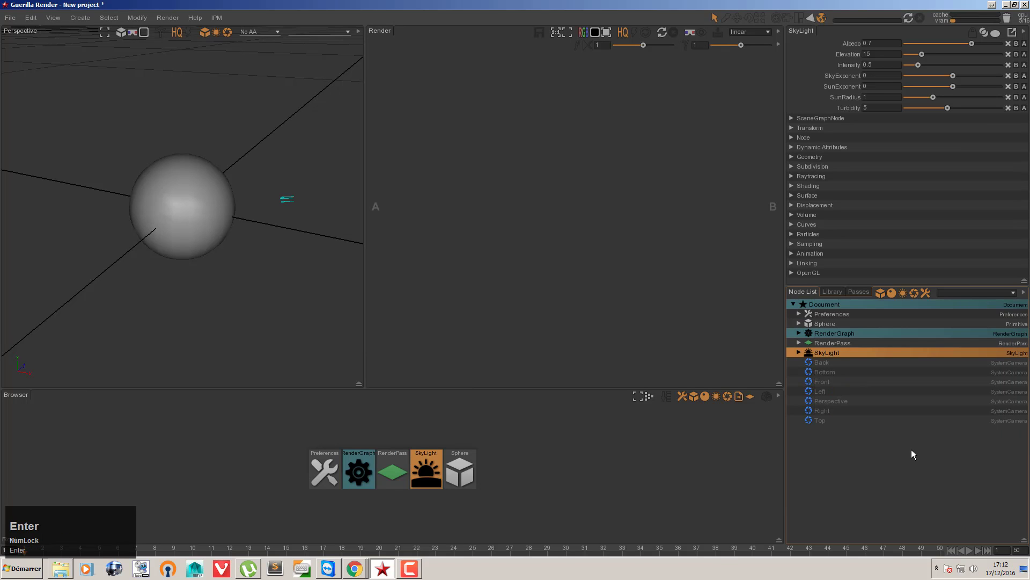
# - Display the Perspective view in wireframe to examine the sky light inside the sphere, and return to shaded display
pyautogui.click(273, 201)
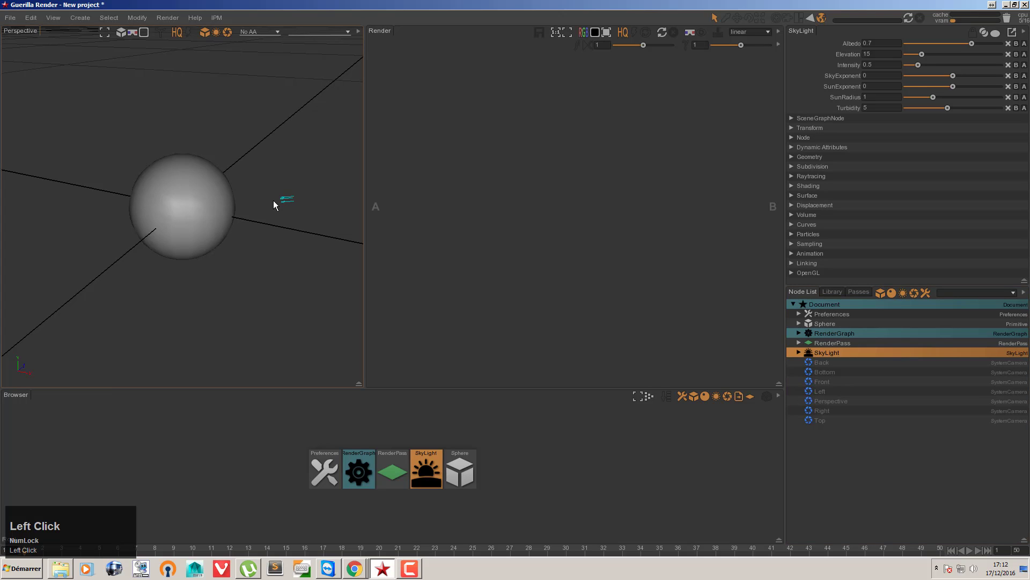
pyautogui.press('4')
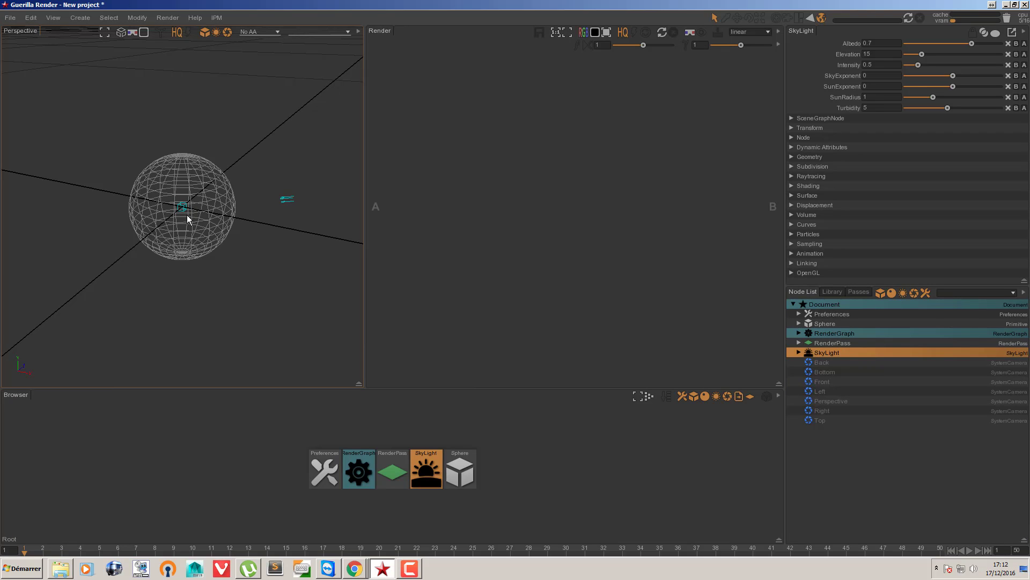
pyautogui.press('5')
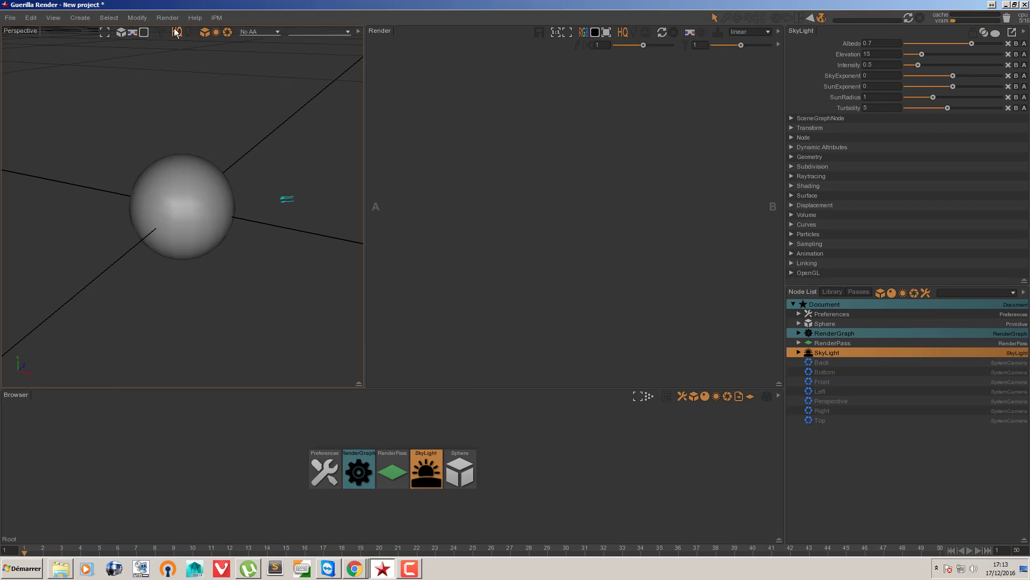
# - Clear the selection and render the sphere lit by the sky light
pyautogui.click(271, 76)
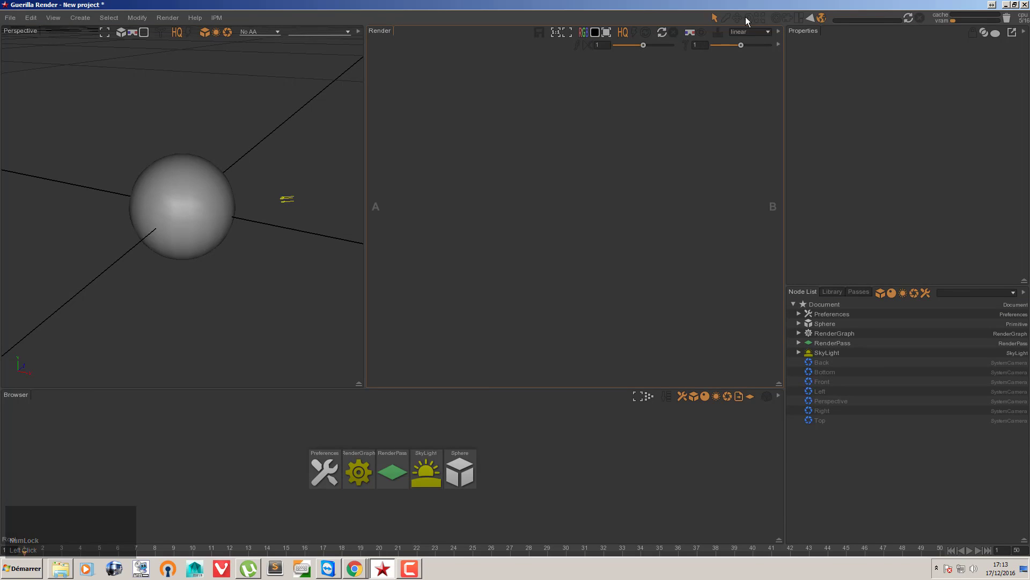
pyautogui.click(907, 18)
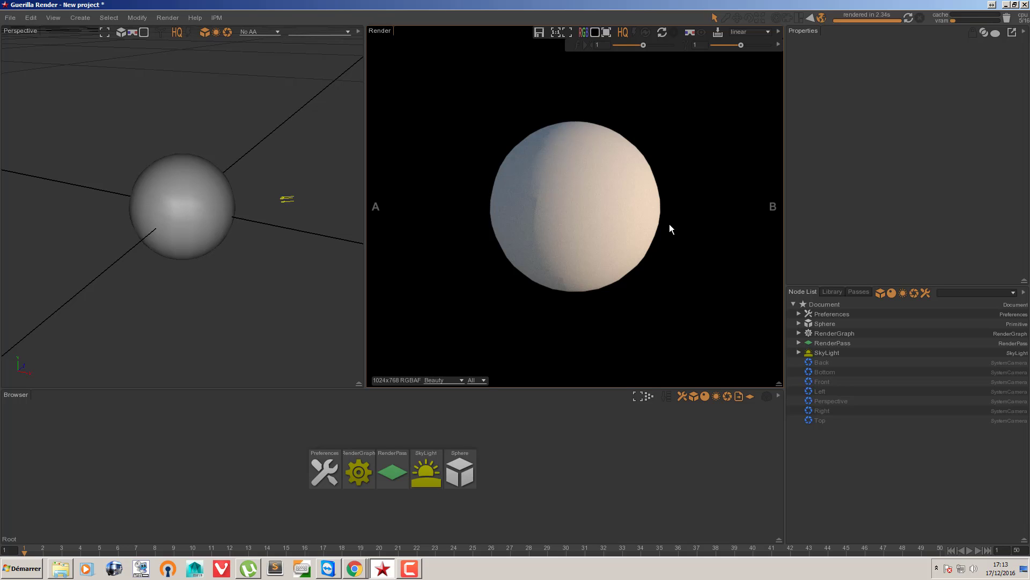
# - Switch to the Guerilla 101 slides in Chrome to examine the render graph diagram, and return to Guerilla Render
pyautogui.click(354, 567)
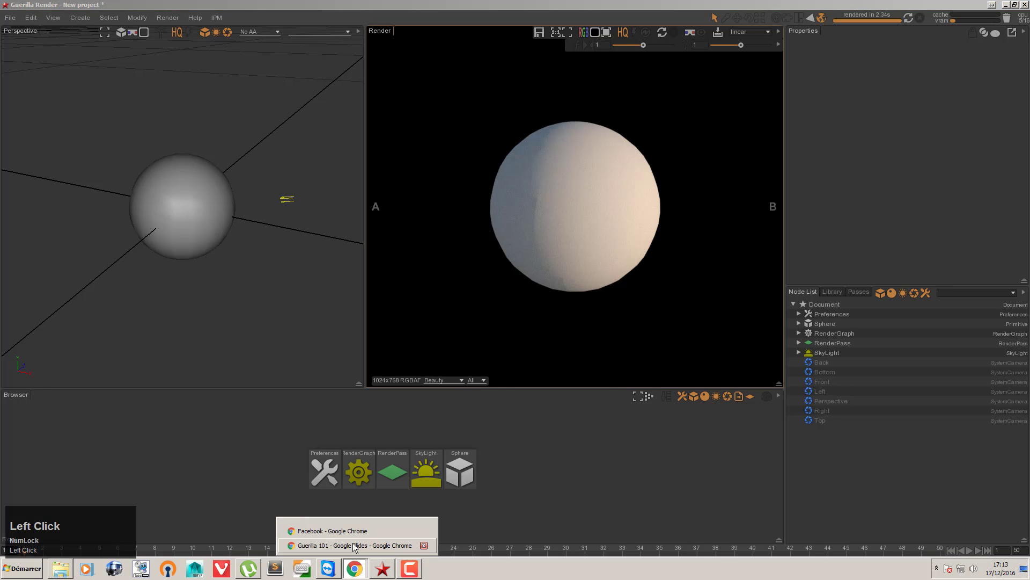
pyautogui.click(354, 545)
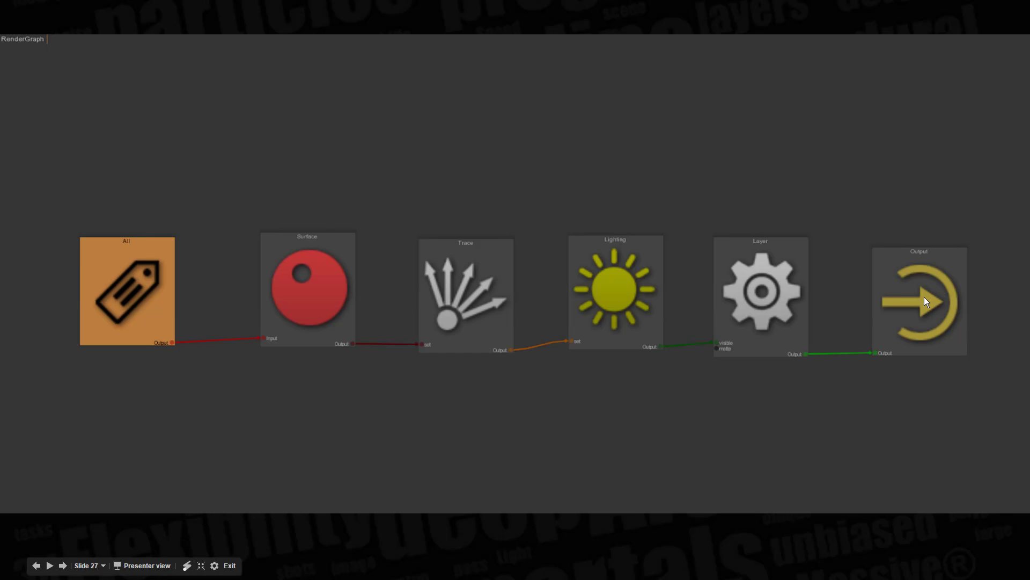
pyautogui.hotkey('alt', 'Tab')
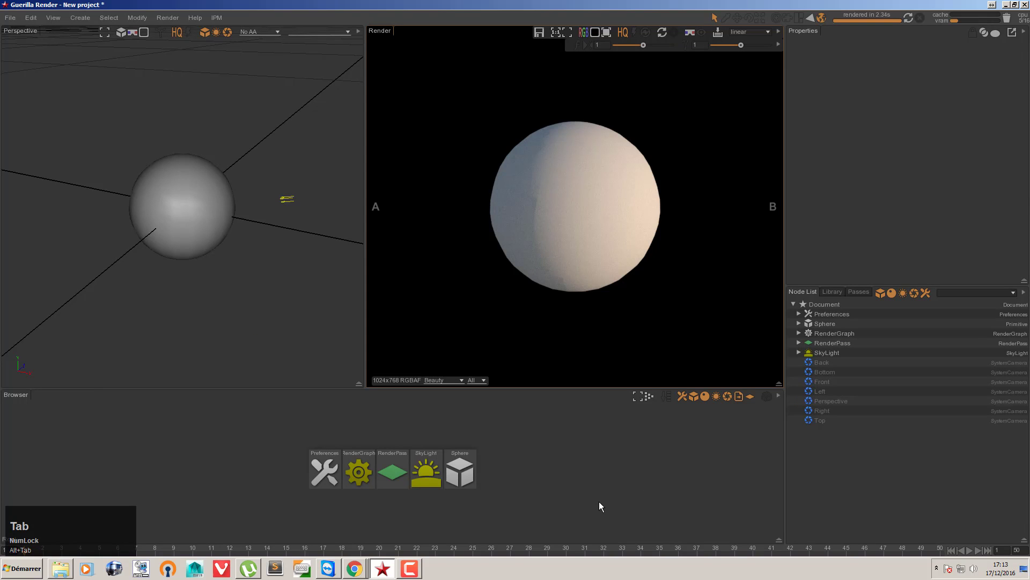
# - Open the RenderGraph and move its All tag node slightly away from the Surface node
pyautogui.click(359, 461)
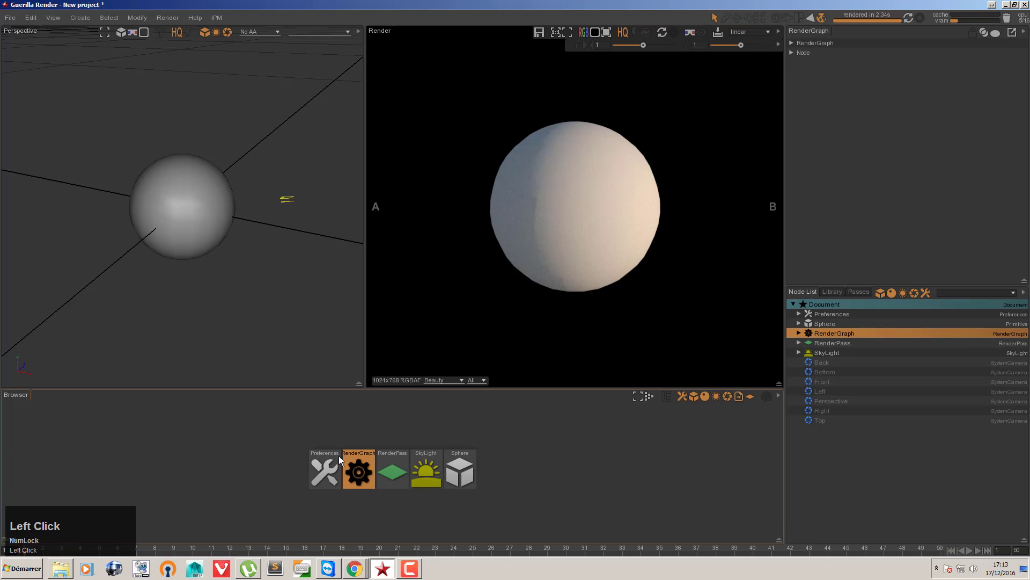
pyautogui.doubleClick(356, 472)
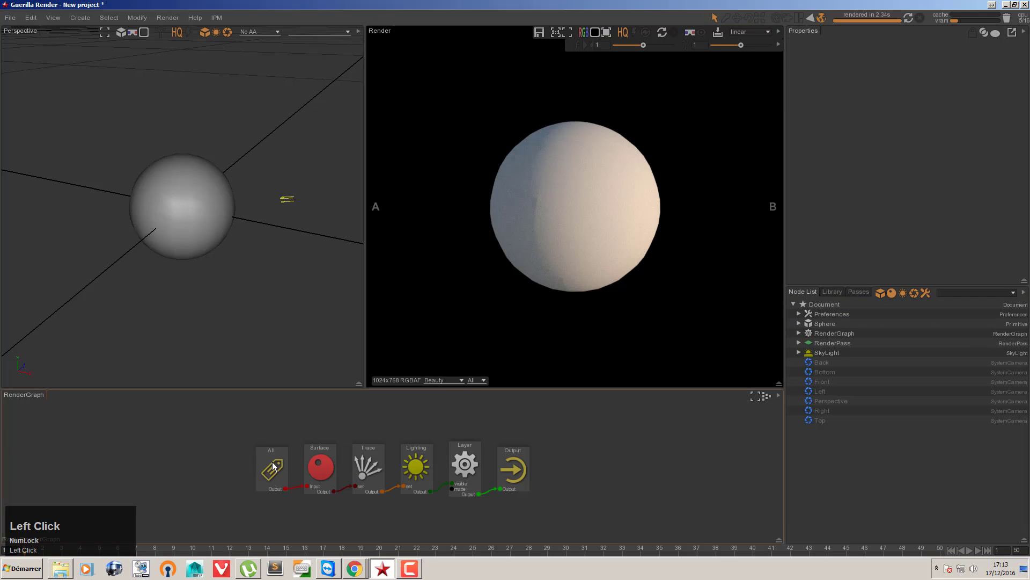
pyautogui.click(254, 461)
pyautogui.moveTo(253, 461); pyautogui.dragTo(259, 466)
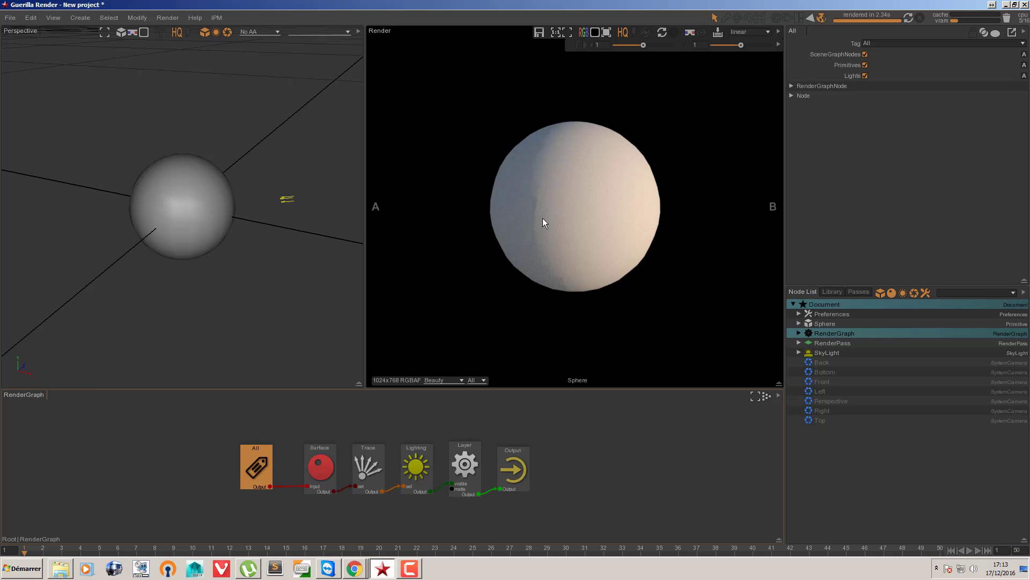
# - Switch to the slides to read the next slide's explanation of the render graph nodes, and return to Guerilla Render
pyautogui.hotkey('alt', 'Tab')
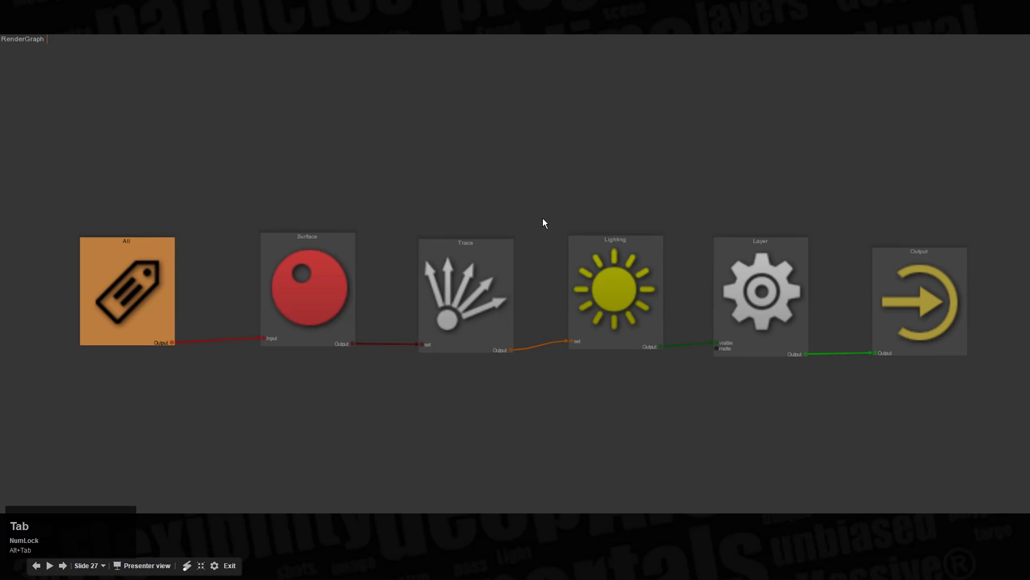
pyautogui.press('Right')
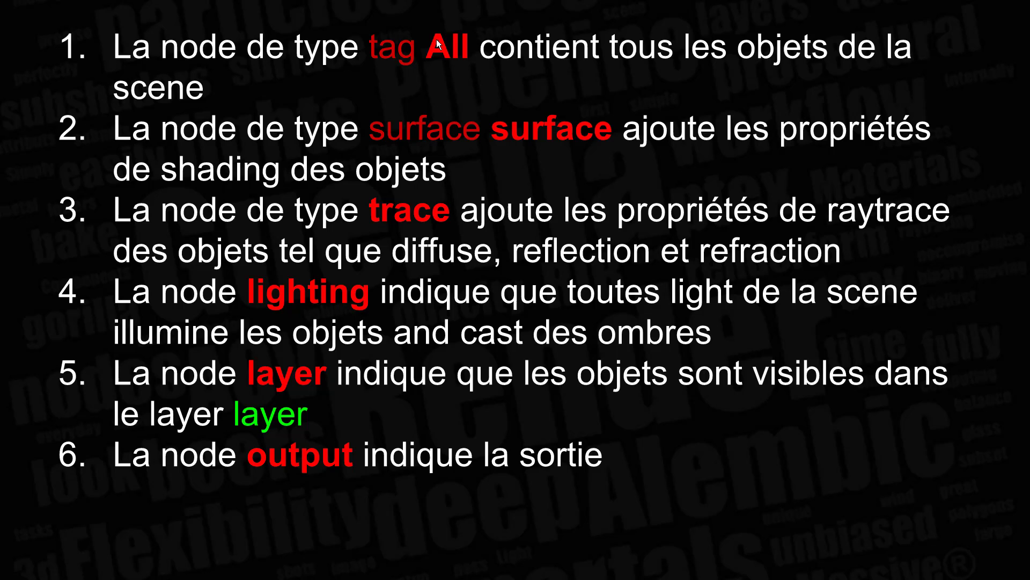
pyautogui.hotkey('alt', 'Tab')
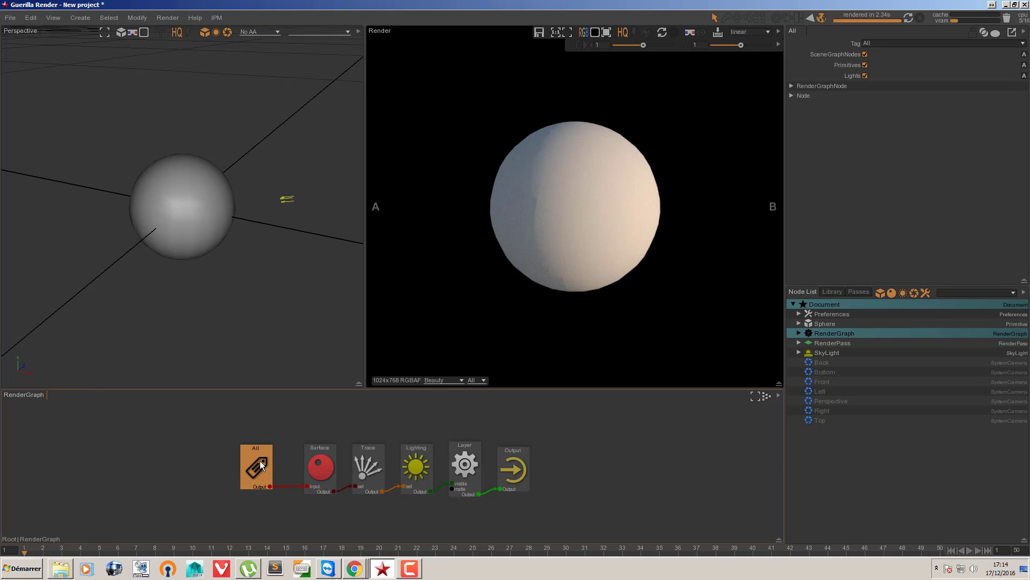
# - Inspect the Surface node's properties in the render graph and compare them with its description in the slides
pyautogui.moveTo(321, 459); pyautogui.dragTo(316, 460)
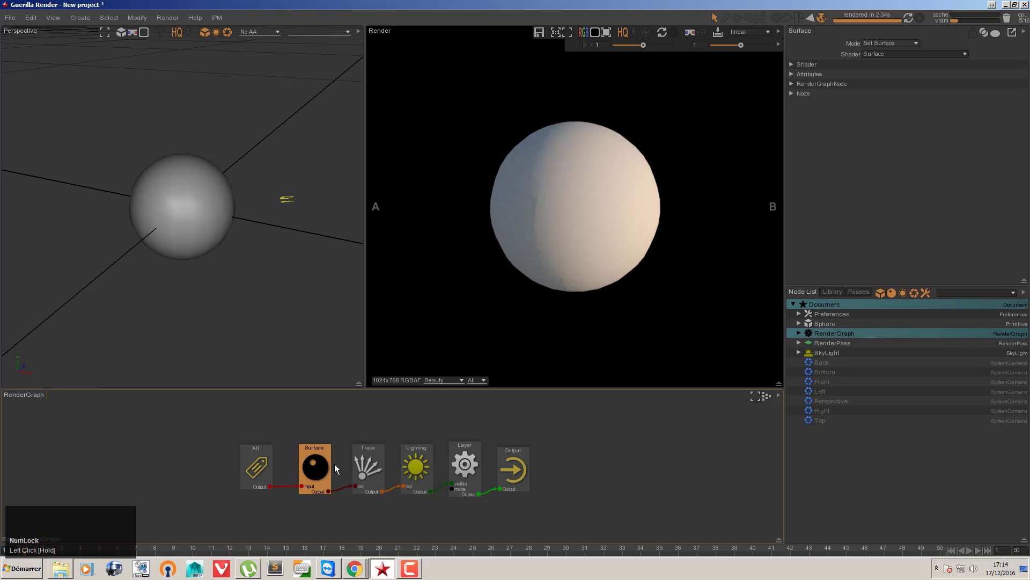
pyautogui.press('alt')
pyautogui.click(314, 424)
pyautogui.hotkey('alt', 'Tab')
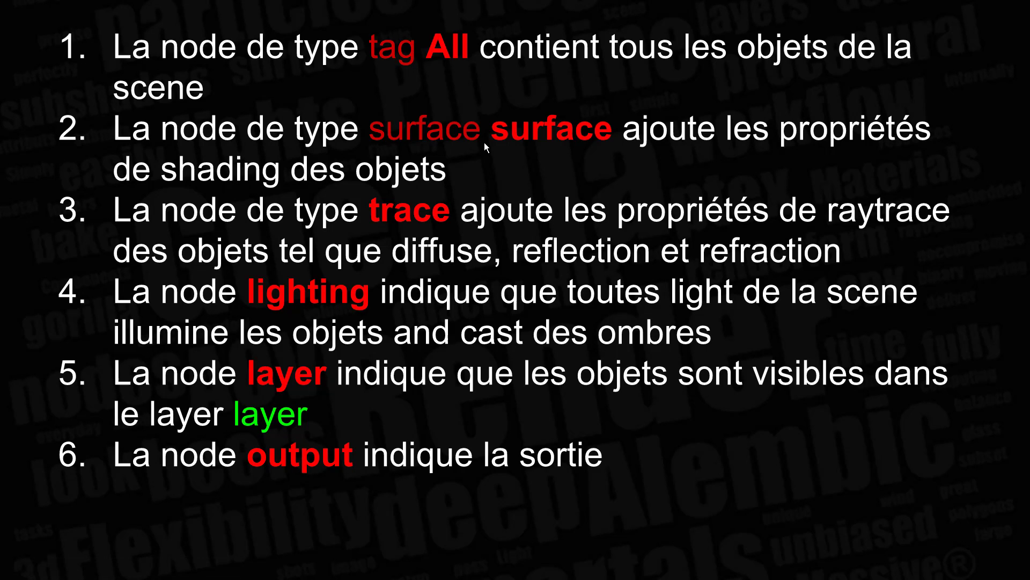
pyautogui.hotkey('alt', 'Tab')
# - Examine the Trace, Lighting and Output nodes in the render graph alongside their descriptions in the slides
pyautogui.click(355, 468)
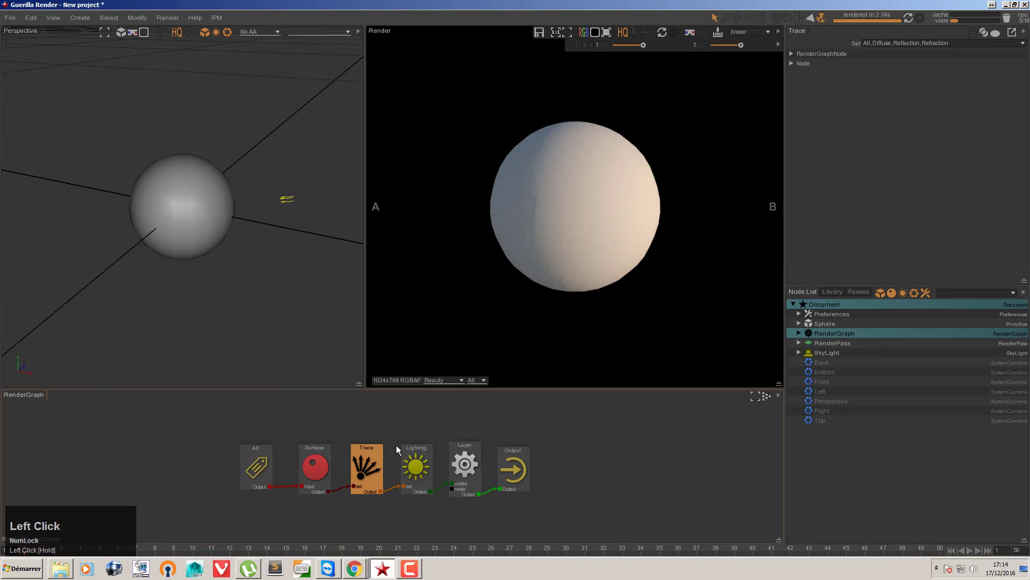
pyautogui.hotkey('alt', 'Tab')
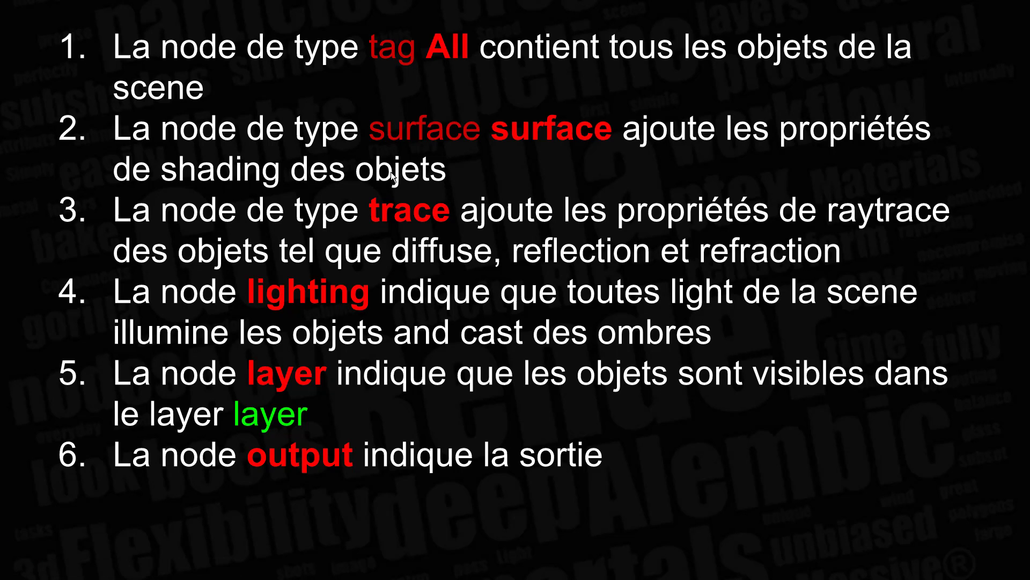
pyautogui.hotkey('alt', 'Tab')
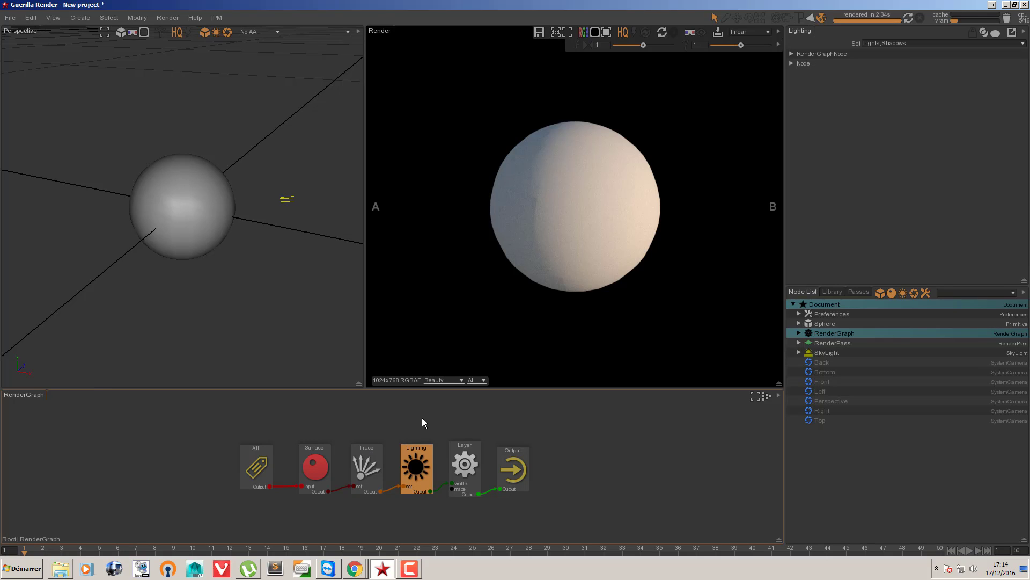
pyautogui.hotkey('alt', 'Tab')
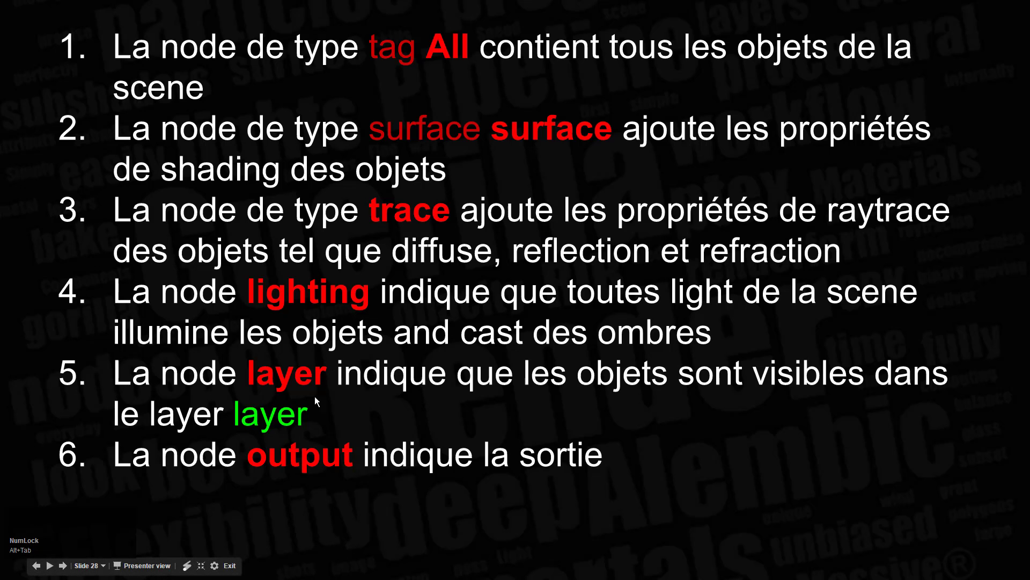
pyautogui.hotkey('alt', 'Tab')
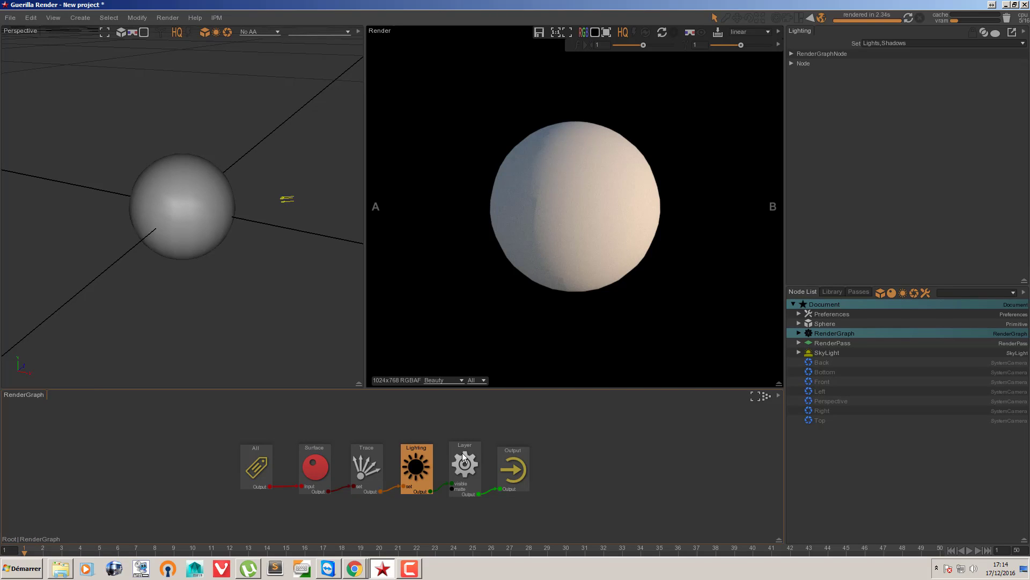
pyautogui.click(509, 461)
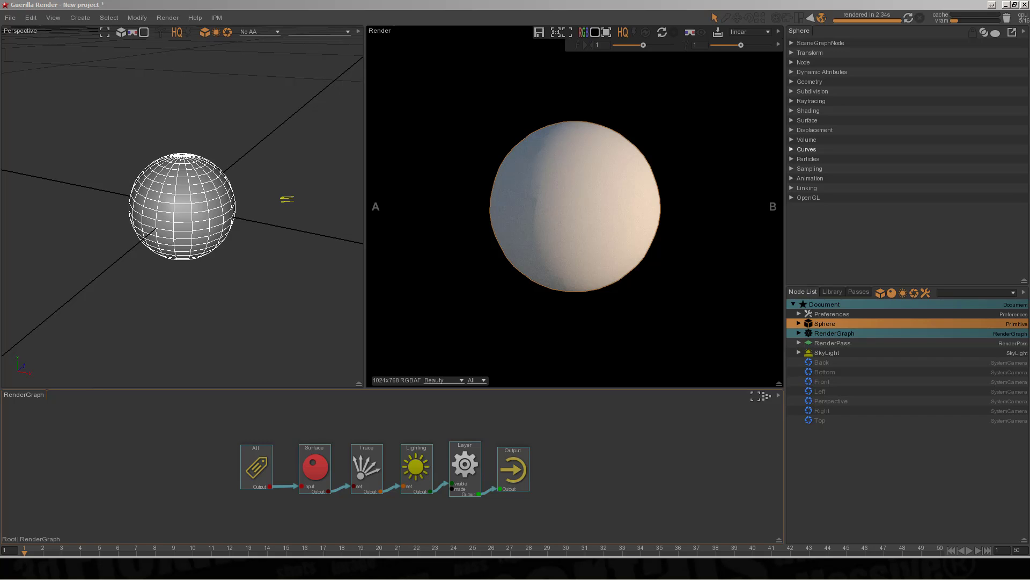
# - Scatter the All, Surface, Trace, Lighting, Layer and Output nodes freely in the render graph and realign them in a row
pyautogui.scroll(-1, 913, 150)
pyautogui.moveTo(258, 469); pyautogui.dragTo(202, 464)
pyautogui.moveTo(329, 476); pyautogui.dragTo(275, 468)
pyautogui.moveTo(367, 470); pyautogui.dragTo(342, 443)
pyautogui.moveTo(416, 470); pyautogui.dragTo(408, 427)
pyautogui.moveTo(463, 458); pyautogui.dragTo(463, 413)
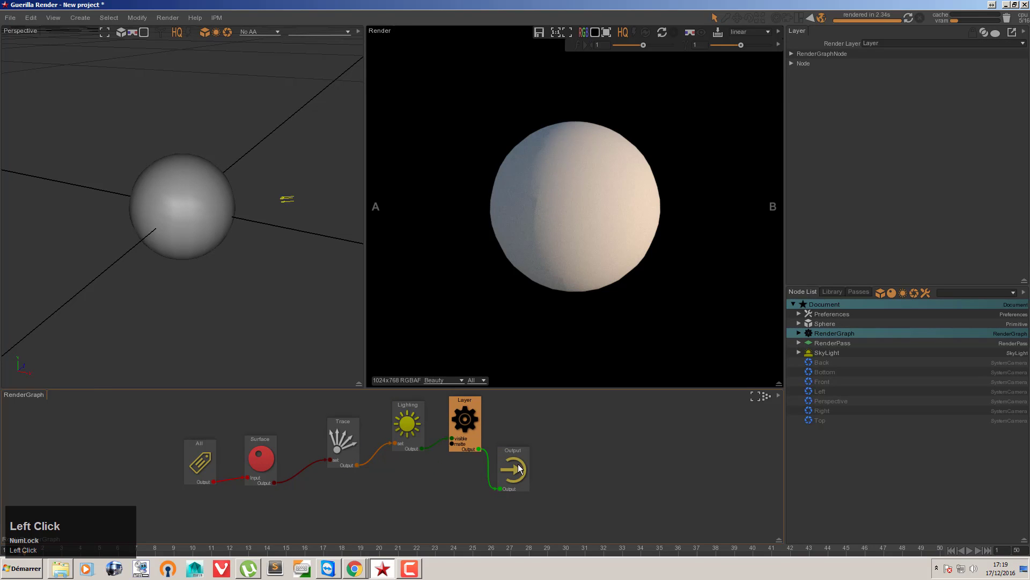
pyautogui.moveTo(517, 465); pyautogui.dragTo(527, 515)
pyautogui.moveTo(466, 428); pyautogui.dragTo(499, 413)
pyautogui.moveTo(415, 417); pyautogui.dragTo(469, 461)
pyautogui.moveTo(341, 445); pyautogui.dragTo(379, 507)
pyautogui.moveTo(264, 460); pyautogui.dragTo(369, 429)
pyautogui.moveTo(195, 449)
pyautogui.mouseDown()
pyautogui.moveTo(235, 465)
pyautogui.moveTo(241, 455)
pyautogui.mouseUp()
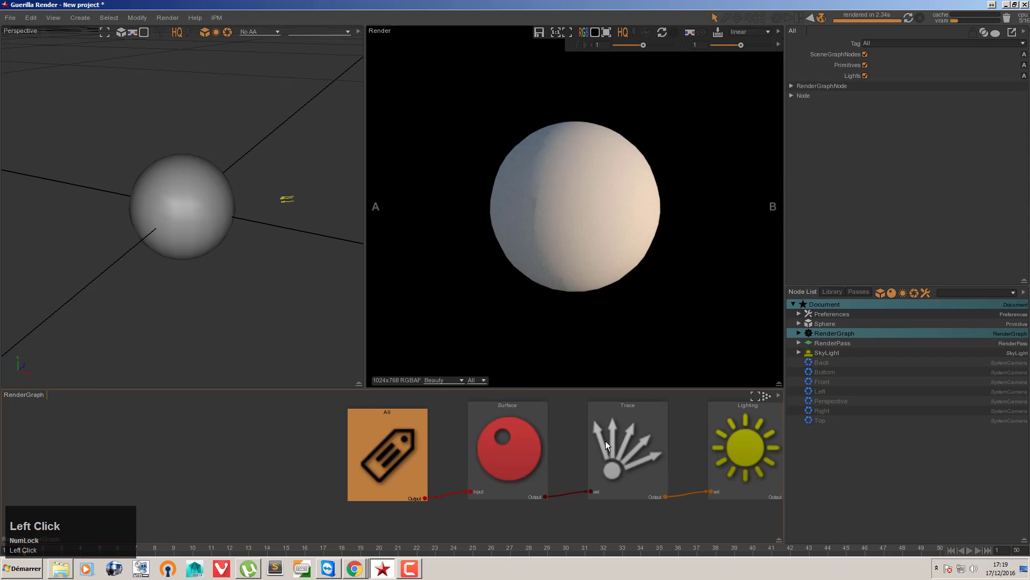
# - Move the All node away from Surface, disconnect it from Surface's input, and render the scene again
pyautogui.scroll(-3, 605, 440)
pyautogui.keyDown('alt'); pyautogui.moveTo(630, 465); pyautogui.dragTo(650, 455, button='right'); pyautogui.keyUp('alt')
pyautogui.moveTo(649, 455); pyautogui.dragTo(547, 458, button='middle')
pyautogui.scroll(3, 546, 459)
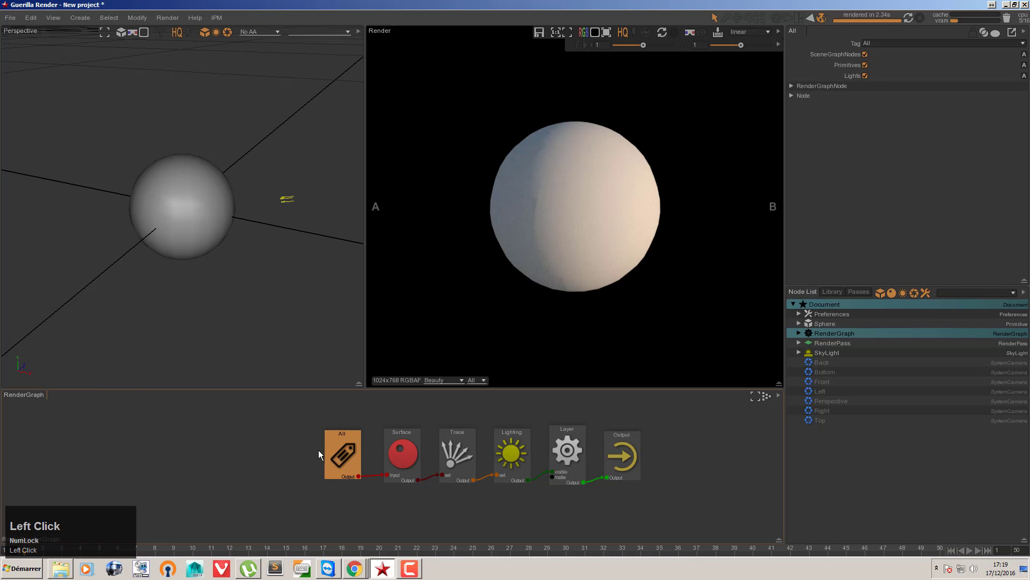
pyautogui.moveTo(333, 453); pyautogui.dragTo(304, 449)
pyautogui.moveTo(389, 478); pyautogui.dragTo(372, 498)
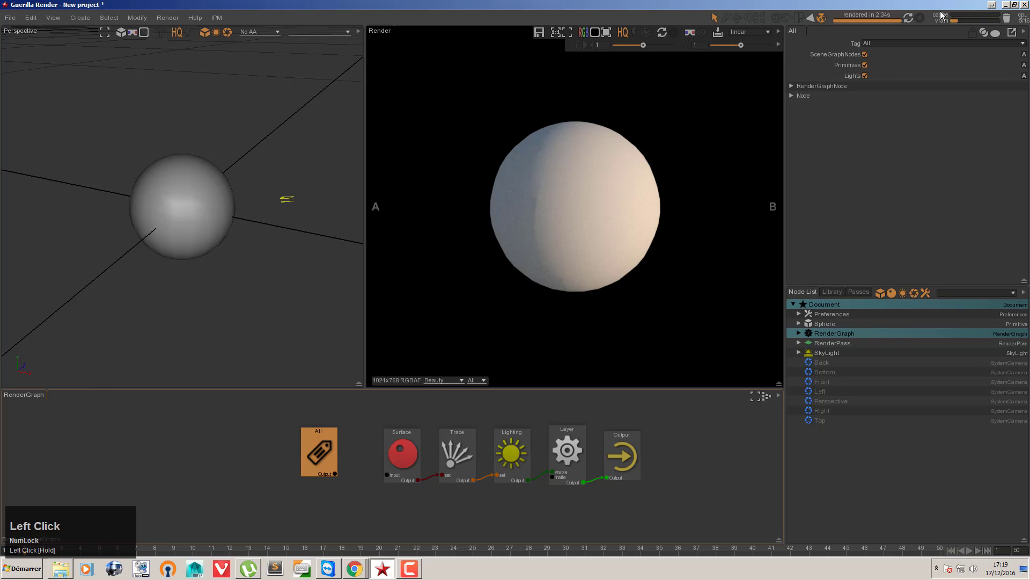
pyautogui.click(908, 17)
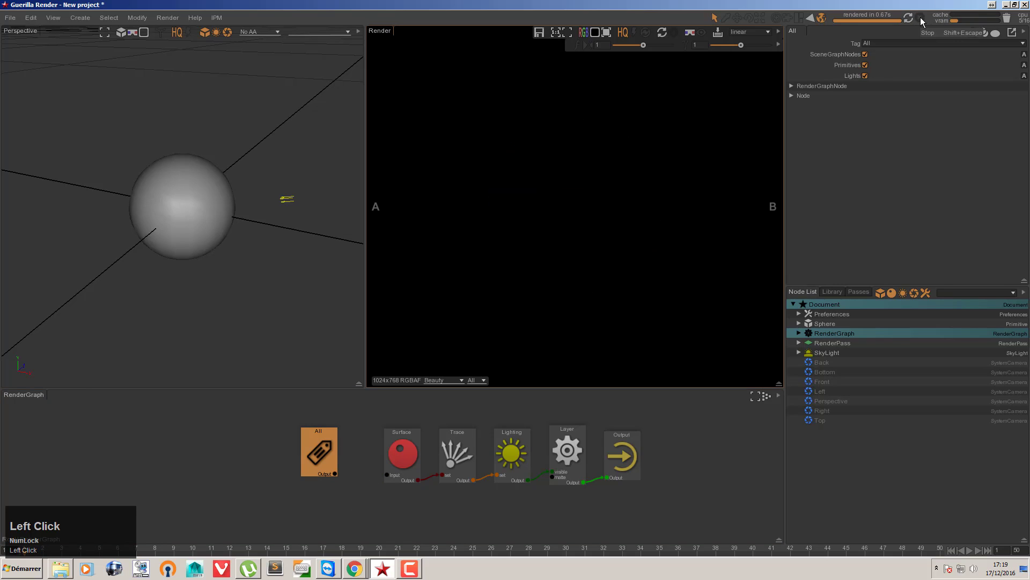
# - Reconnect the All node to Surface's input, shift All, Surface and Trace away from Lighting, and render the scene again
pyautogui.moveTo(335, 474); pyautogui.dragTo(395, 474)
pyautogui.moveTo(400, 456); pyautogui.dragTo(361, 453)
pyautogui.moveTo(332, 453); pyautogui.dragTo(301, 451)
pyautogui.moveTo(363, 454); pyautogui.dragTo(336, 450)
pyautogui.moveTo(454, 451); pyautogui.dragTo(418, 452)
pyautogui.moveTo(351, 454); pyautogui.dragTo(371, 453)
pyautogui.click(523, 445)
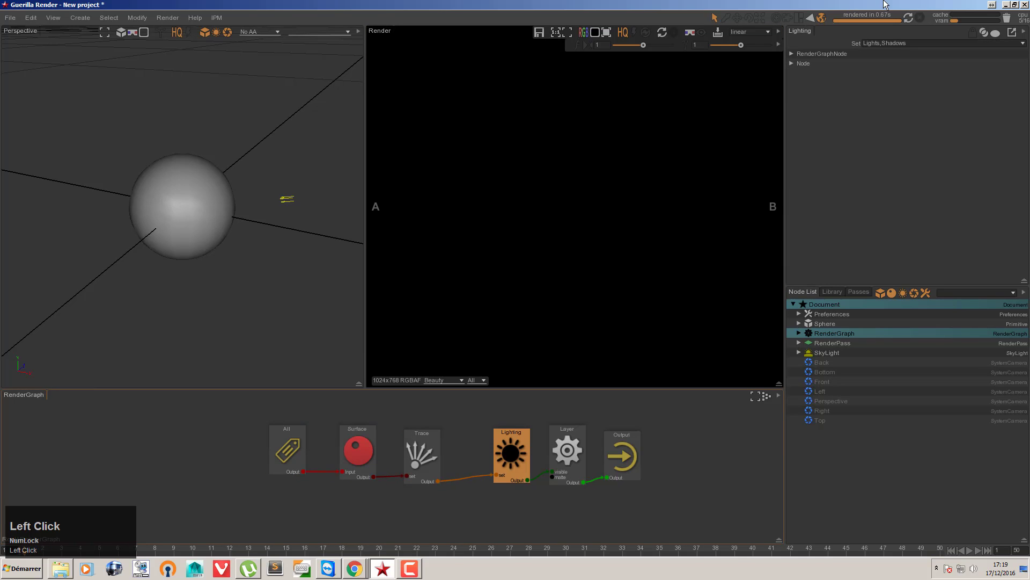
pyautogui.click(908, 18)
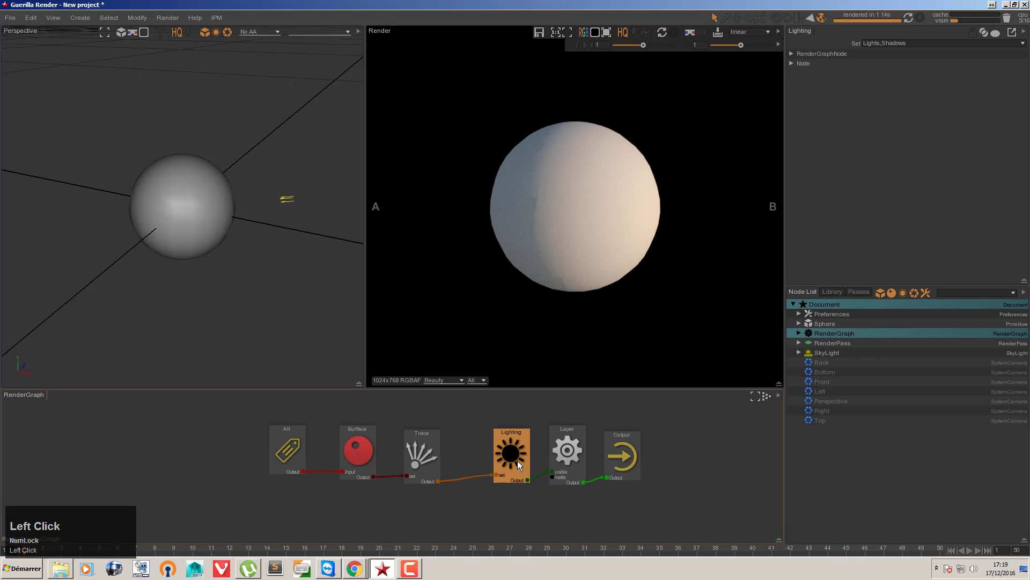
# - Pull the Lighting node out of the chain between Trace and Layer and render the scene
pyautogui.moveTo(512, 466); pyautogui.dragTo(502, 467)
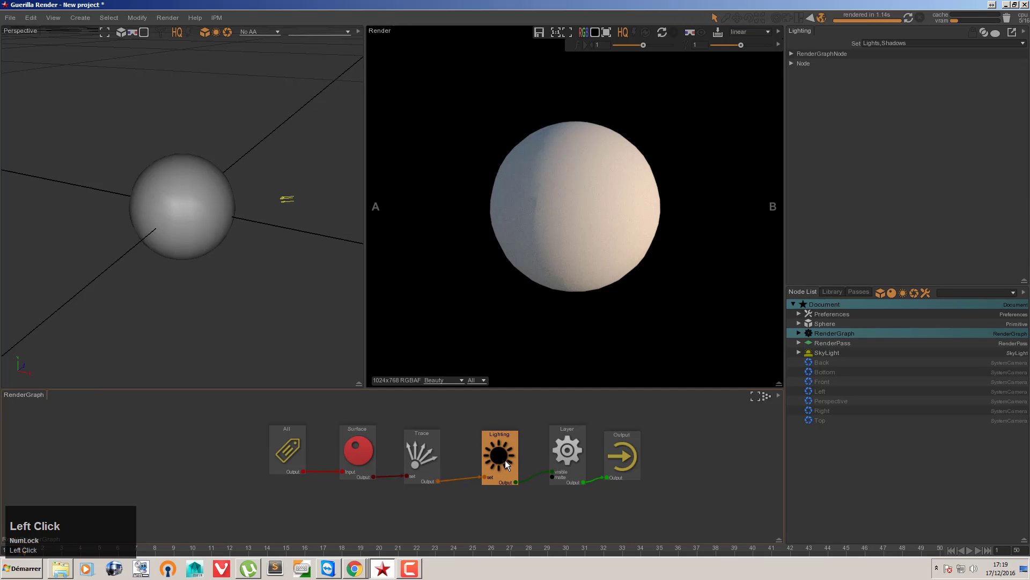
pyautogui.keyDown('ctrl'); pyautogui.moveTo(505, 459); pyautogui.dragTo(505, 423); pyautogui.keyUp('ctrl')
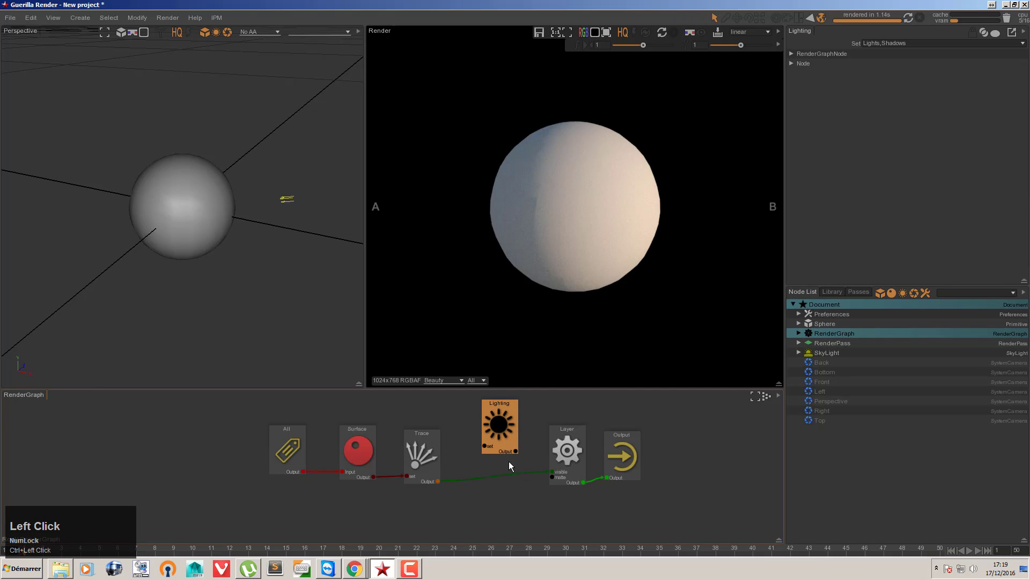
pyautogui.click(908, 17)
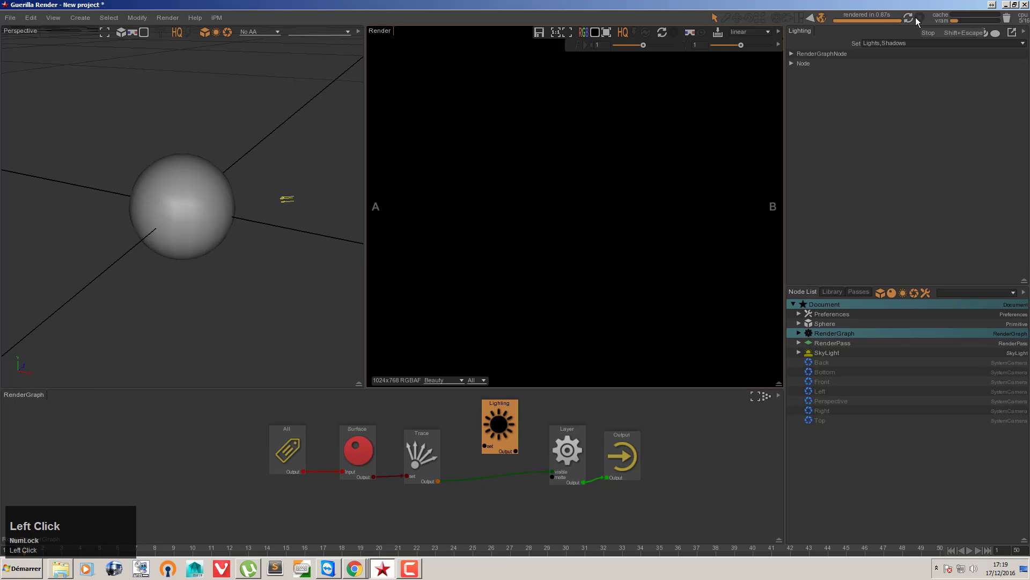
# - Check the render in the alpha, red and luminance display modes, and reinsert Lighting between Trace and Layer
pyautogui.click(585, 33)
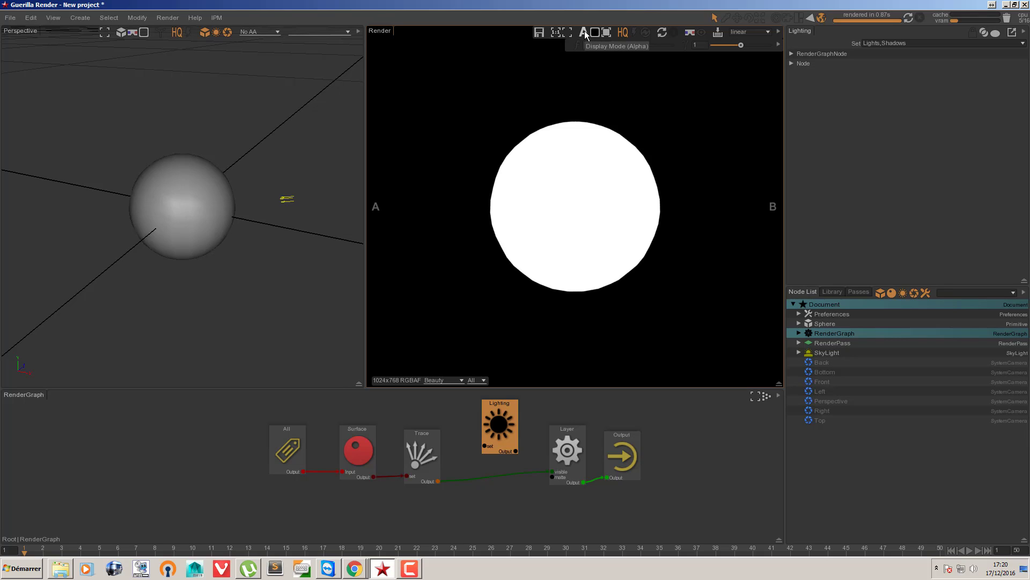
pyautogui.click(585, 31)
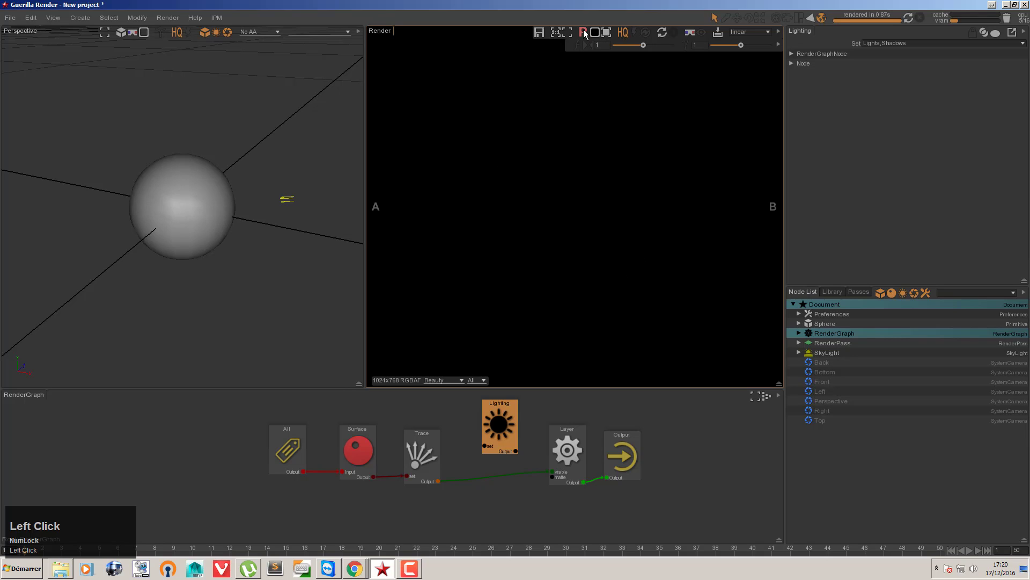
pyautogui.click(583, 32)
pyautogui.moveTo(504, 426)
pyautogui.mouseDown()
pyautogui.moveTo(499, 486)
pyautogui.moveTo(495, 458)
pyautogui.mouseUp()
# - Add a Plane primitive to the scene and move it vertically down to the base of the sphere
pyautogui.click(858, 450)
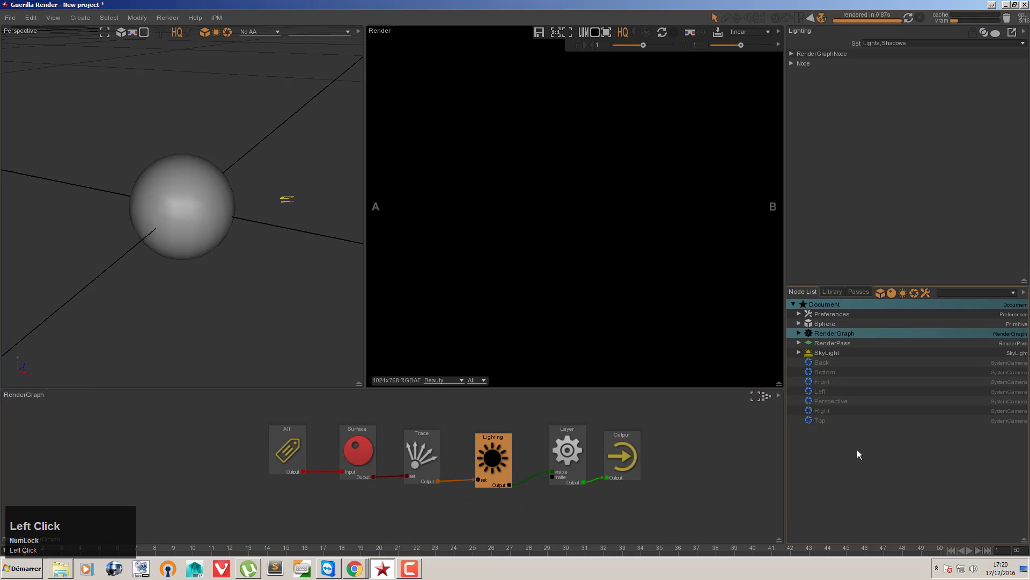
pyautogui.write('plq')
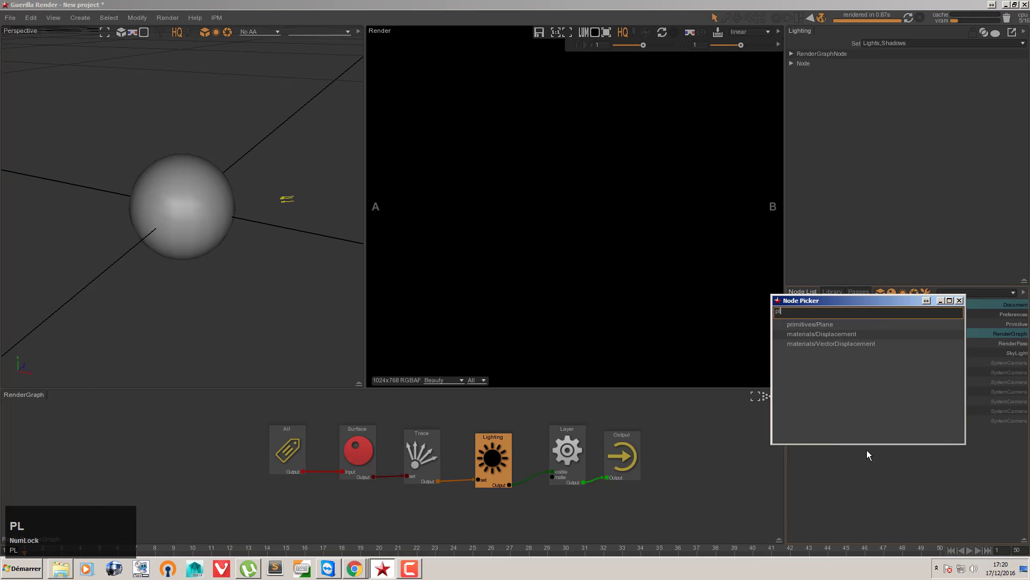
pyautogui.press('Return')
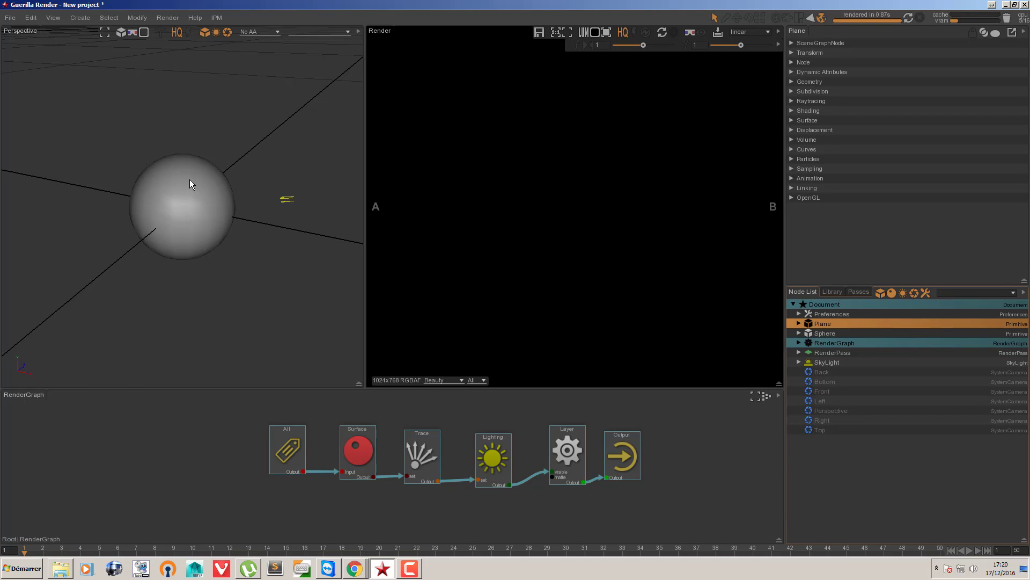
pyautogui.press('w')
pyautogui.moveTo(181, 184); pyautogui.dragTo(183, 231)
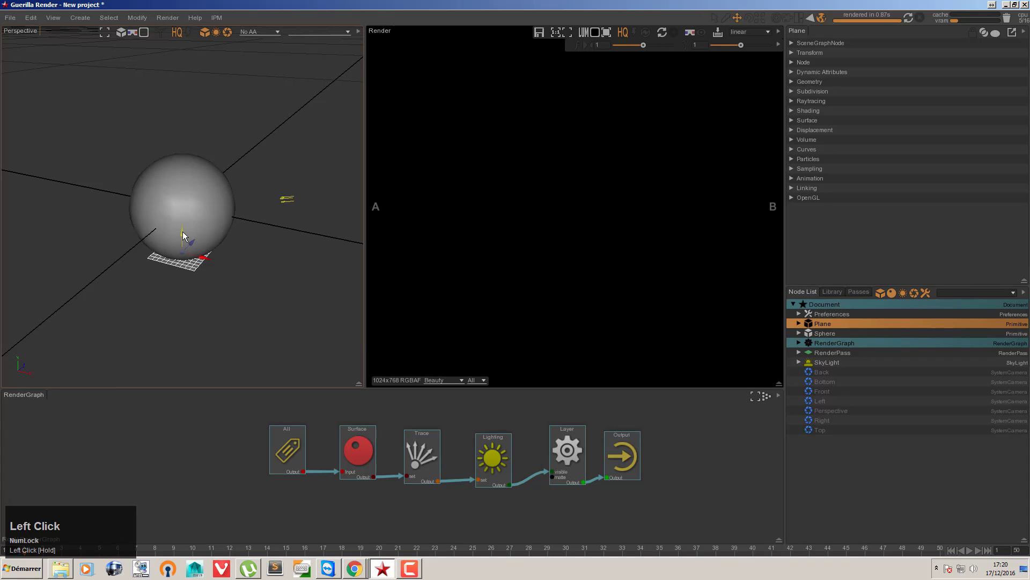
# - Fine-tune the plane's height in the Right view so it sits just under the sphere, and return to the Perspective view
pyautogui.press('c')
pyautogui.moveTo(136, 167); pyautogui.dragTo(214, 226)
pyautogui.press('f')
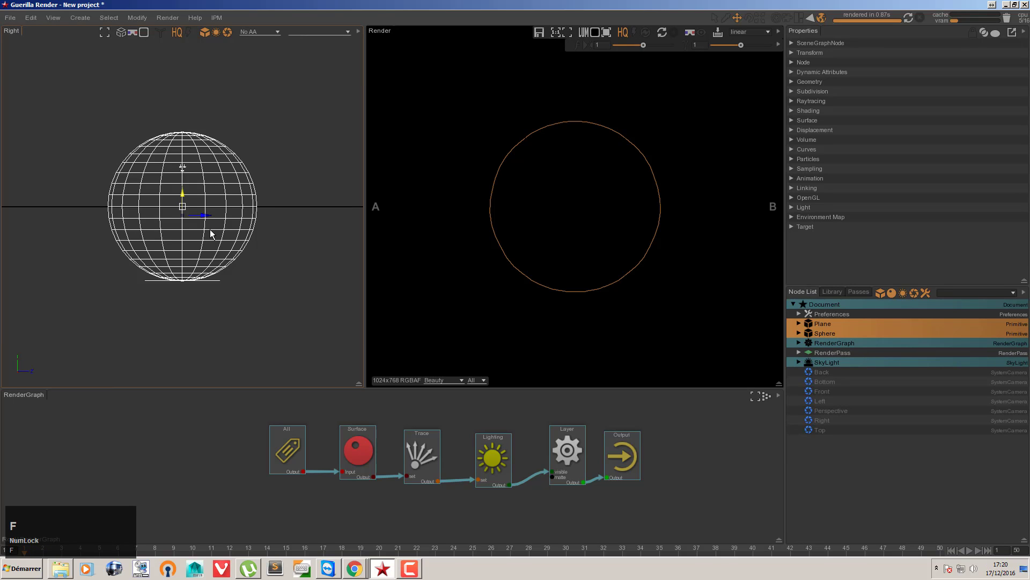
pyautogui.click(182, 196)
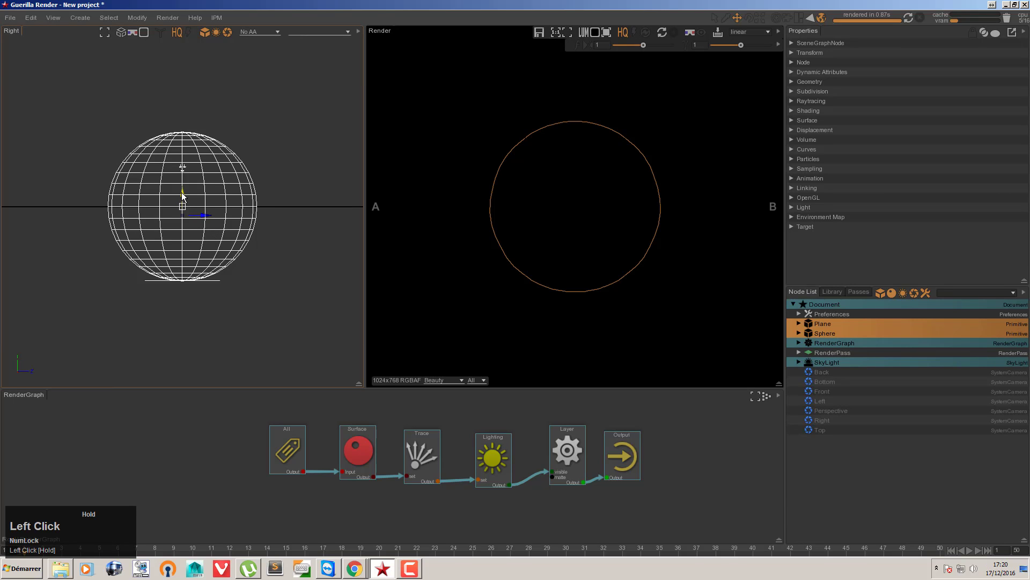
pyautogui.click(822, 323)
pyautogui.moveTo(183, 256); pyautogui.dragTo(184, 260)
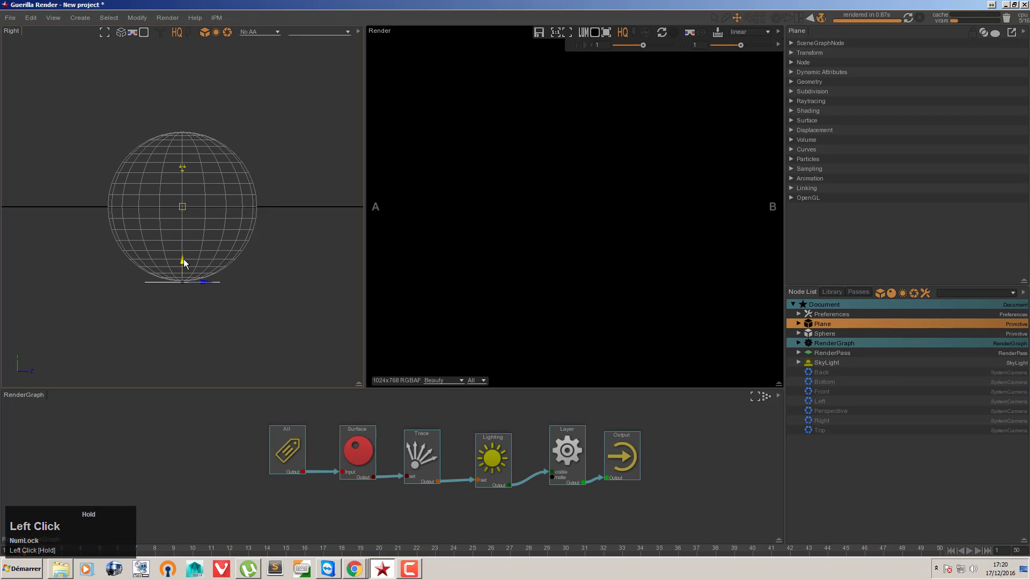
pyautogui.press('c')
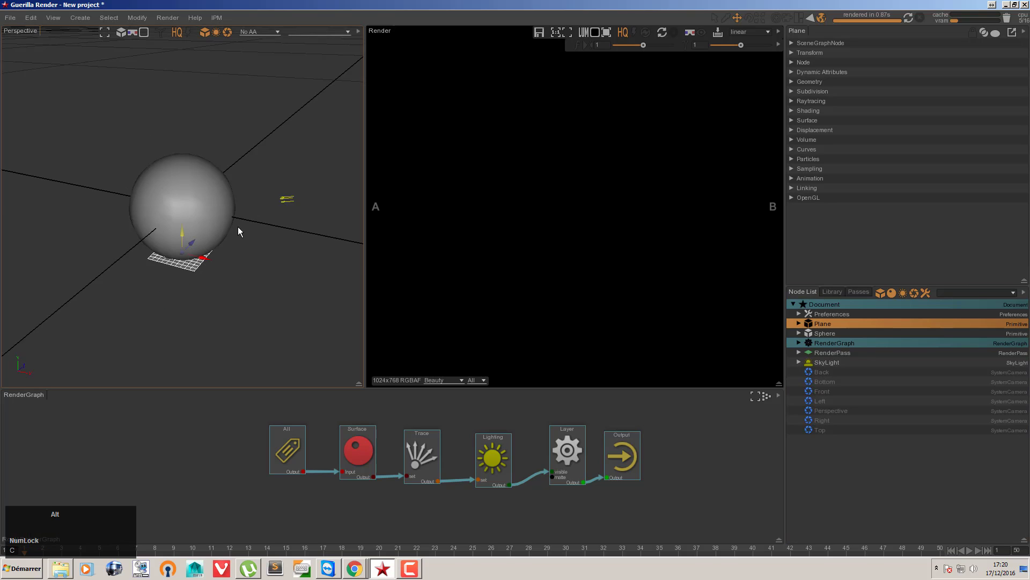
# - Scale the plane up uniformly into a large ground surface extending well beyond the sphere
pyautogui.keyDown('alt'); pyautogui.moveTo(237, 226); pyautogui.dragTo(224, 239); pyautogui.keyUp('alt')
pyautogui.press('r')
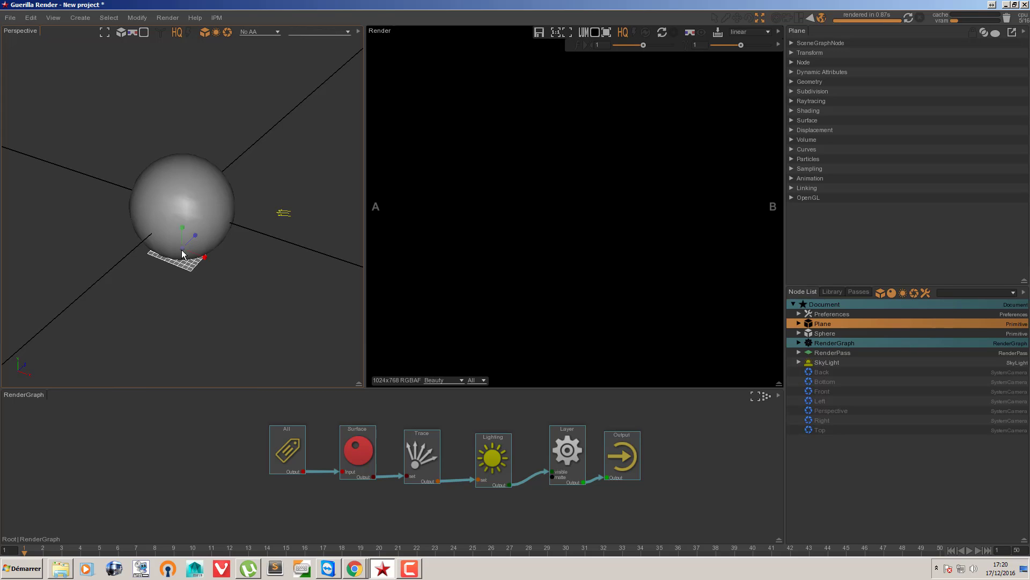
pyautogui.moveTo(182, 255); pyautogui.dragTo(21, 248)
# - Turn on progressive rendering, render the sphere on its ground plane, and stop the render once the image is readable
pyautogui.click(635, 33)
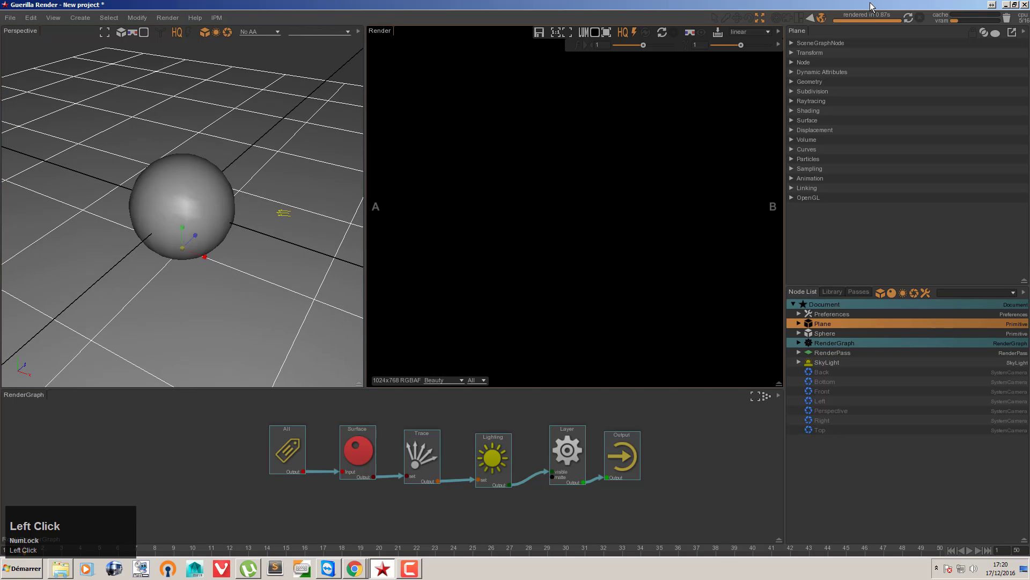
pyautogui.click(920, 18)
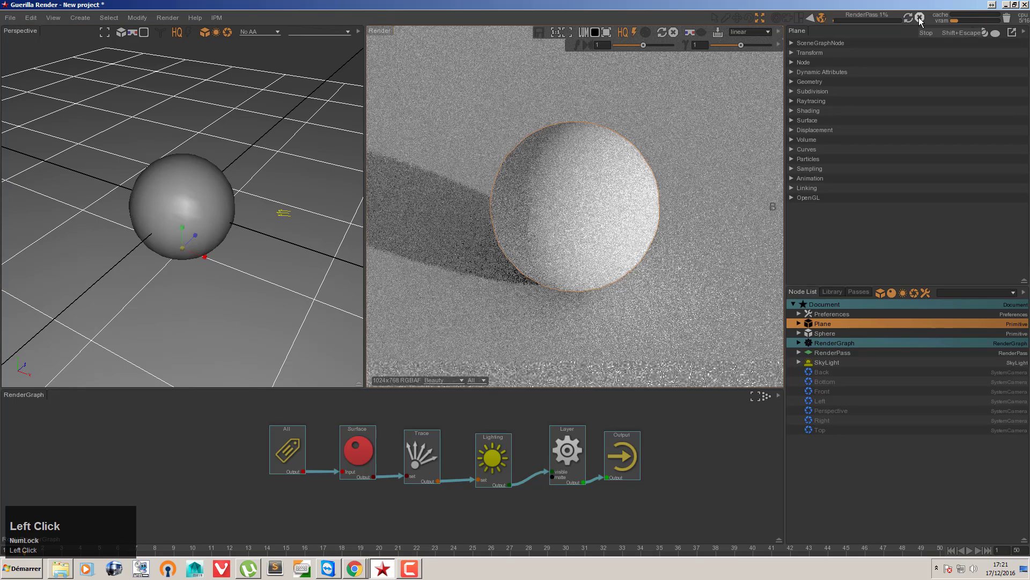
pyautogui.scroll(-1, 589, 152)
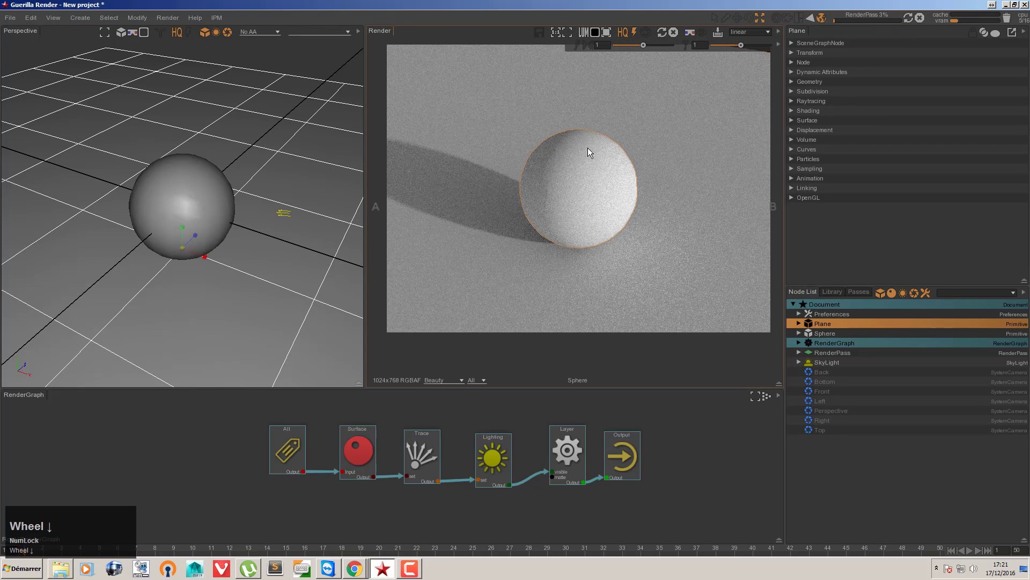
pyautogui.click(919, 18)
# - Space the All, Surface and Trace nodes further apart ahead of the Lighting node in the render graph
pyautogui.moveTo(244, 413)
pyautogui.mouseDown()
pyautogui.moveTo(382, 475)
pyautogui.moveTo(251, 462)
pyautogui.mouseUp()
pyautogui.click(350, 447)
pyautogui.moveTo(166, 425)
pyautogui.mouseDown()
pyautogui.moveTo(380, 488)
pyautogui.moveTo(130, 408)
pyautogui.moveTo(170, 425)
pyautogui.mouseUp()
pyautogui.moveTo(299, 443); pyautogui.dragTo(333, 443)
pyautogui.moveTo(256, 442); pyautogui.dragTo(281, 440)
pyautogui.moveTo(355, 449); pyautogui.dragTo(376, 448)
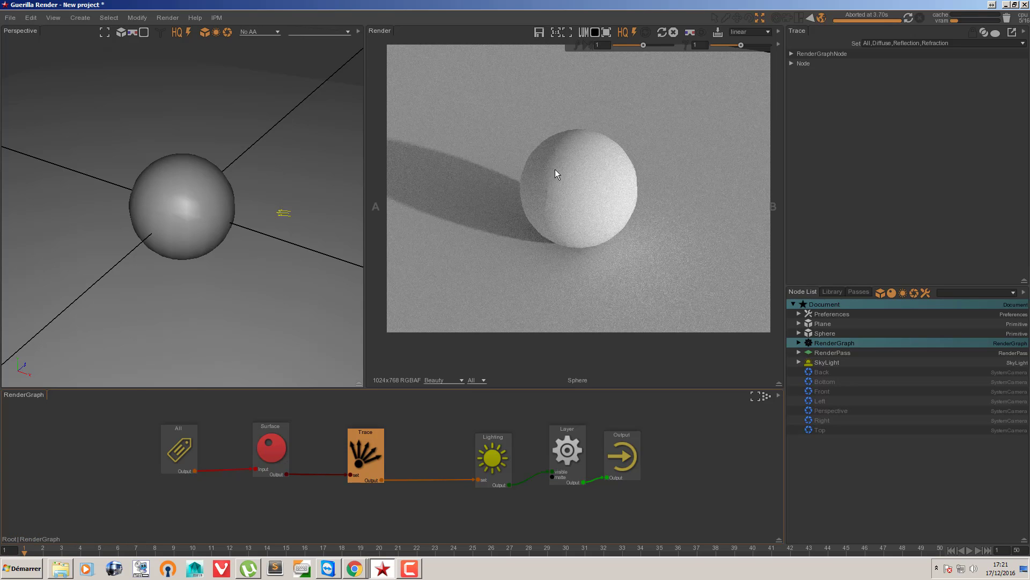
# - Set the sphere's Subdivision Level to 2 with Smooth enabled, then render briefly to check its outline
pyautogui.click(824, 333)
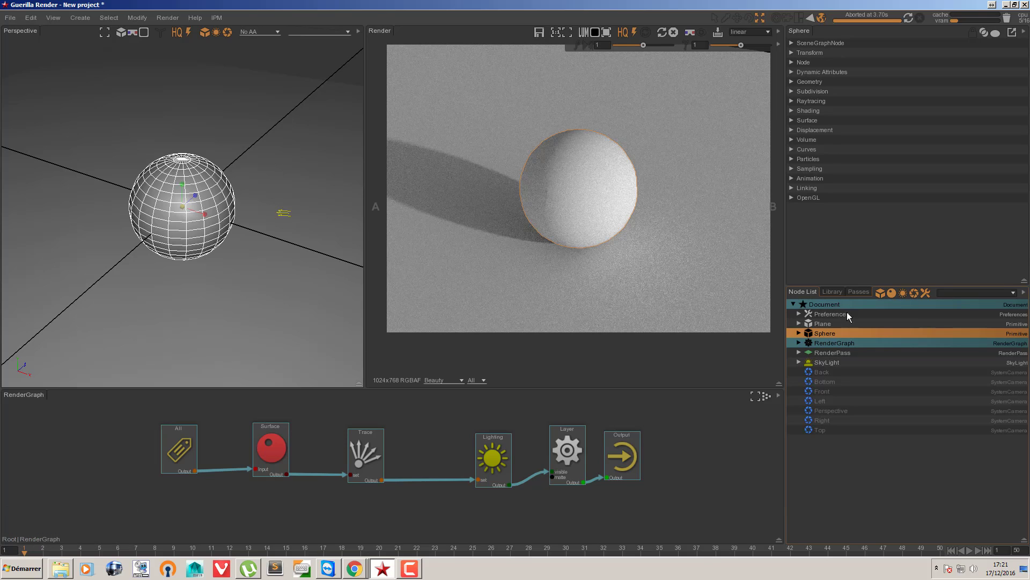
pyautogui.click(813, 92)
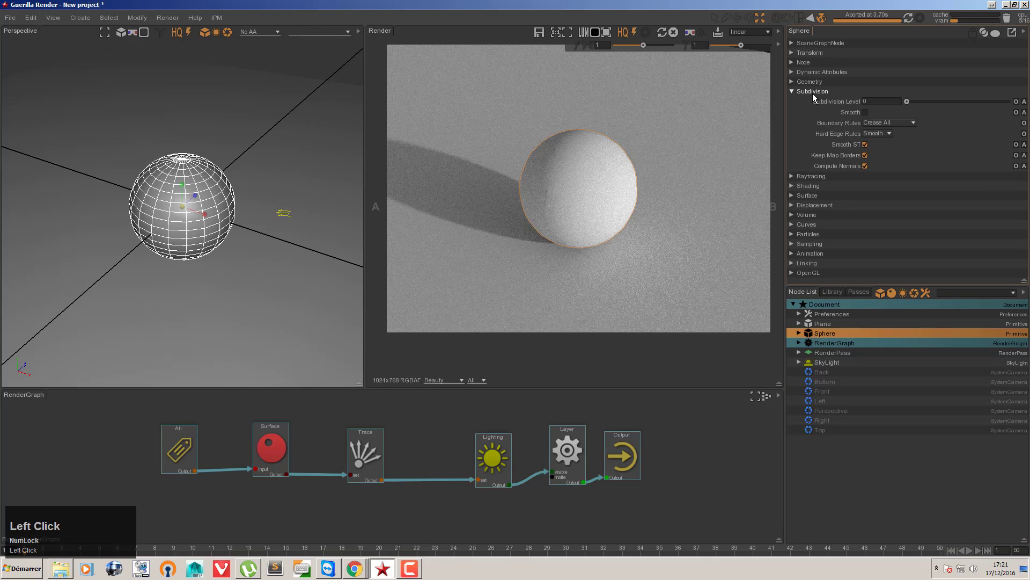
pyautogui.click(877, 102)
pyautogui.press('BackSpace')
pyautogui.write('2')
pyautogui.click(866, 112)
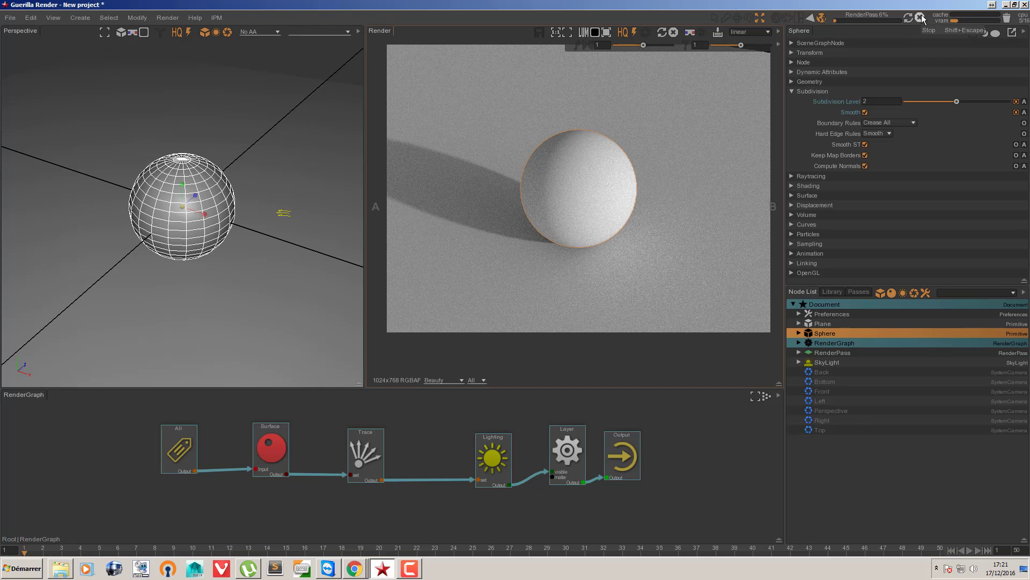
pyautogui.click(920, 17)
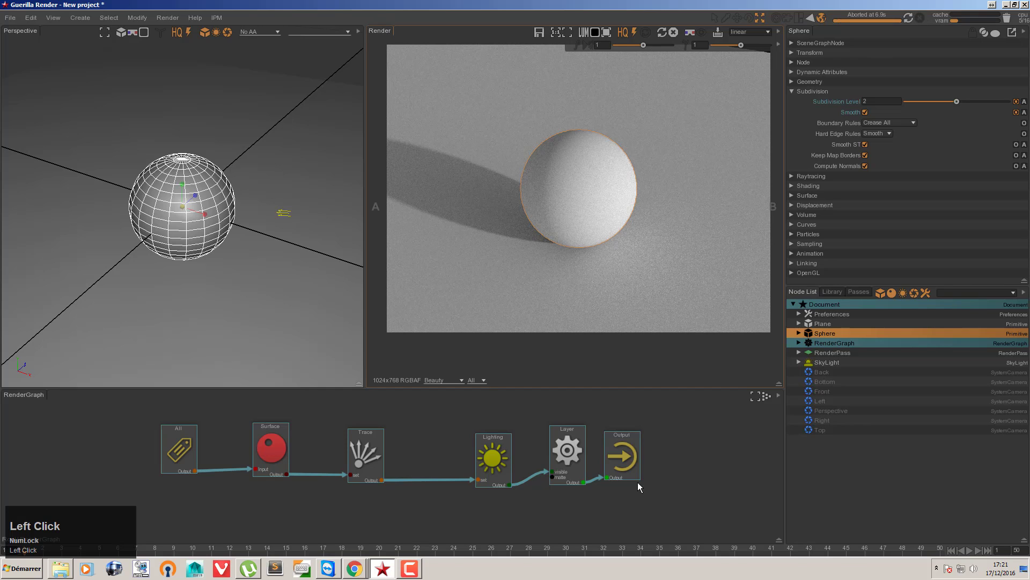
# - Set Spec 1 to 1 in the Surface node's shader and run a short test render
pyautogui.click(427, 426)
pyautogui.moveTo(263, 444); pyautogui.dragTo(268, 451)
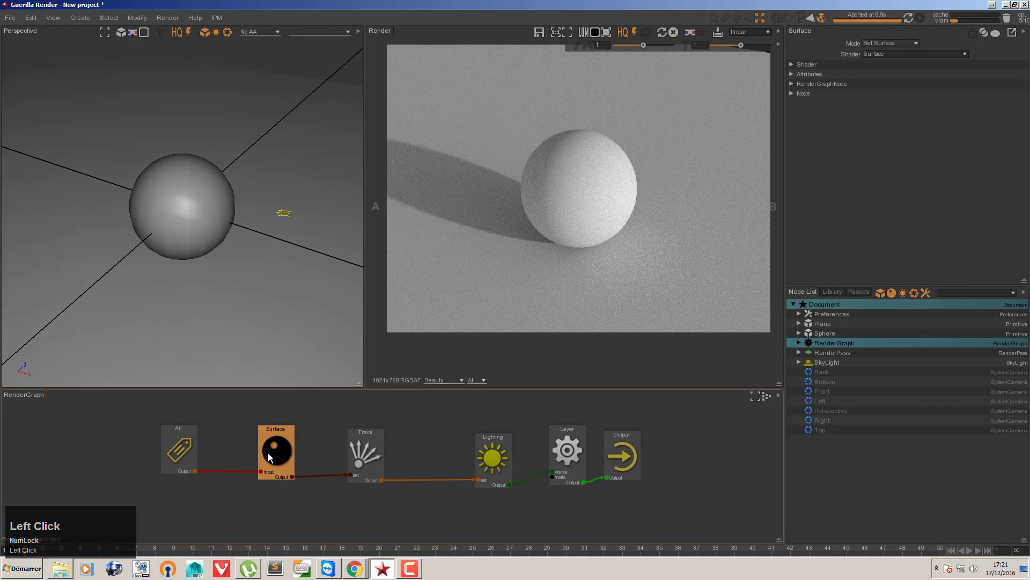
pyautogui.click(806, 64)
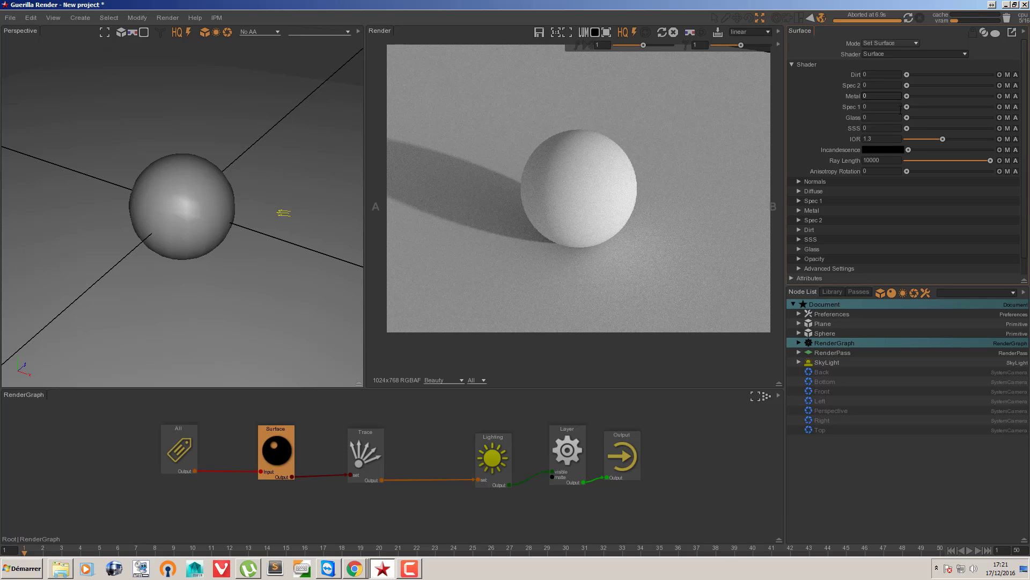
pyautogui.moveTo(907, 107); pyautogui.dragTo(1001, 60)
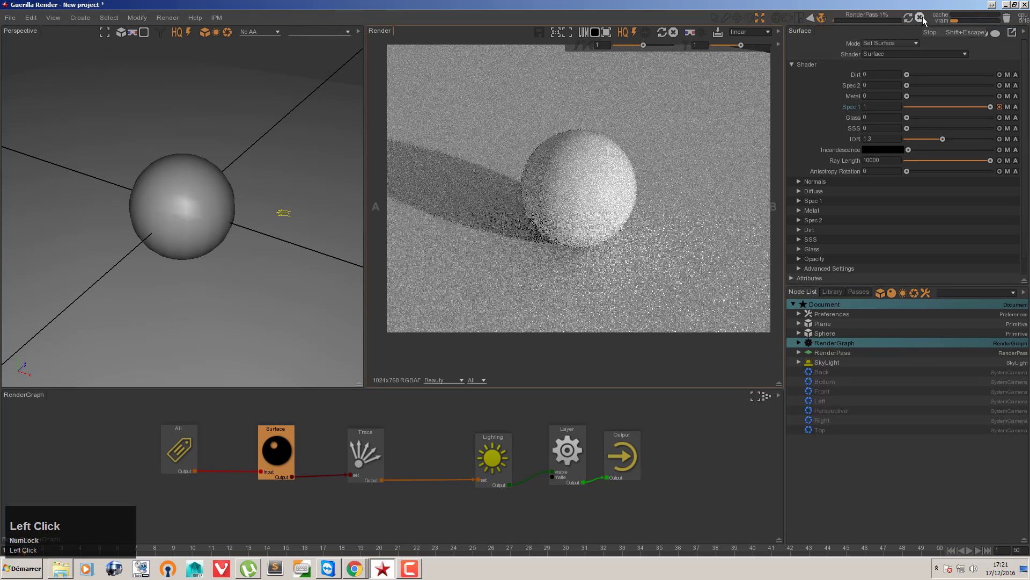
pyautogui.click(923, 18)
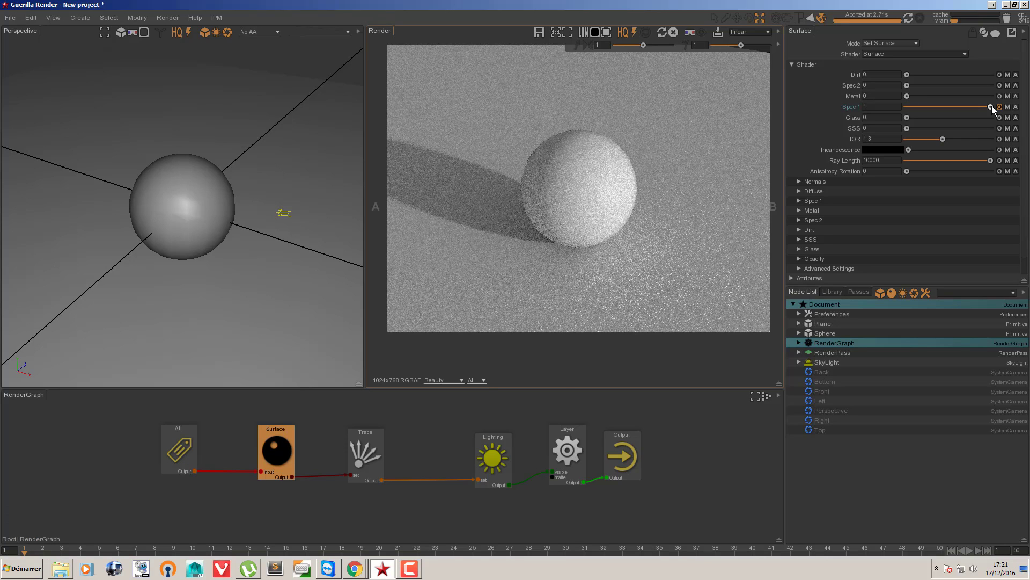
# - Set the Surface shader's Spec 1 Roughness to 0.1 and render briefly to check the highlight
pyautogui.click(819, 201)
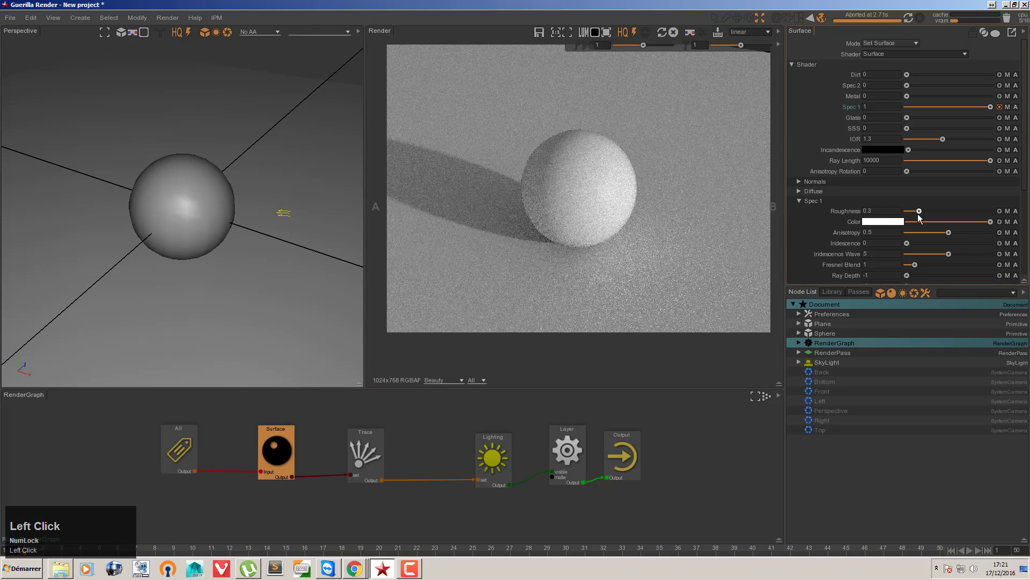
pyautogui.moveTo(919, 212); pyautogui.dragTo(914, 212)
pyautogui.click(909, 17)
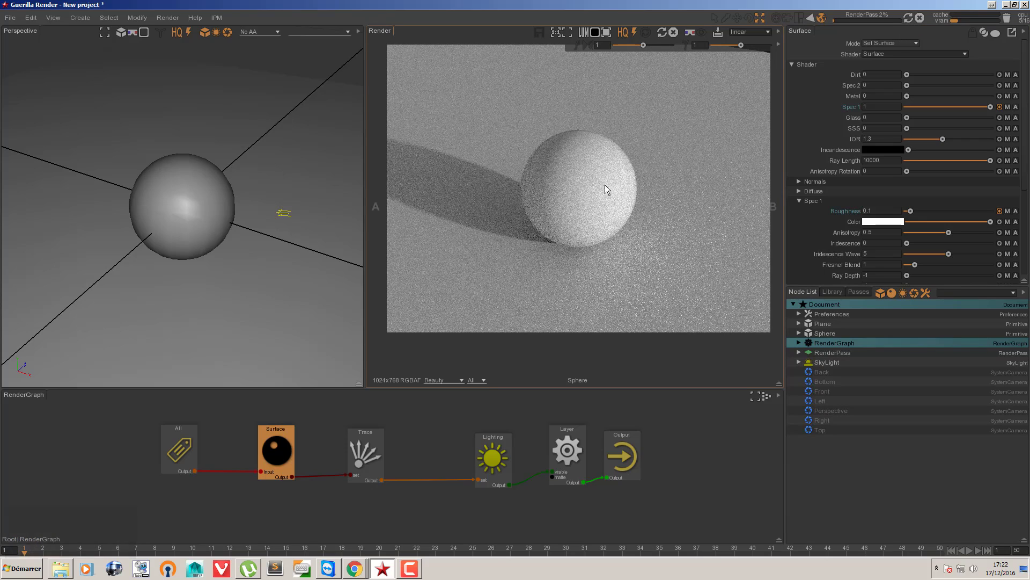
pyautogui.click(919, 17)
# - Move the All and Surface nodes up above the rest of the render graph chain, keeping them side by side
pyautogui.moveTo(139, 430); pyautogui.dragTo(267, 474)
pyautogui.moveTo(270, 462); pyautogui.dragTo(238, 429)
pyautogui.click(199, 423)
pyautogui.moveTo(164, 419); pyautogui.dragTo(182, 424)
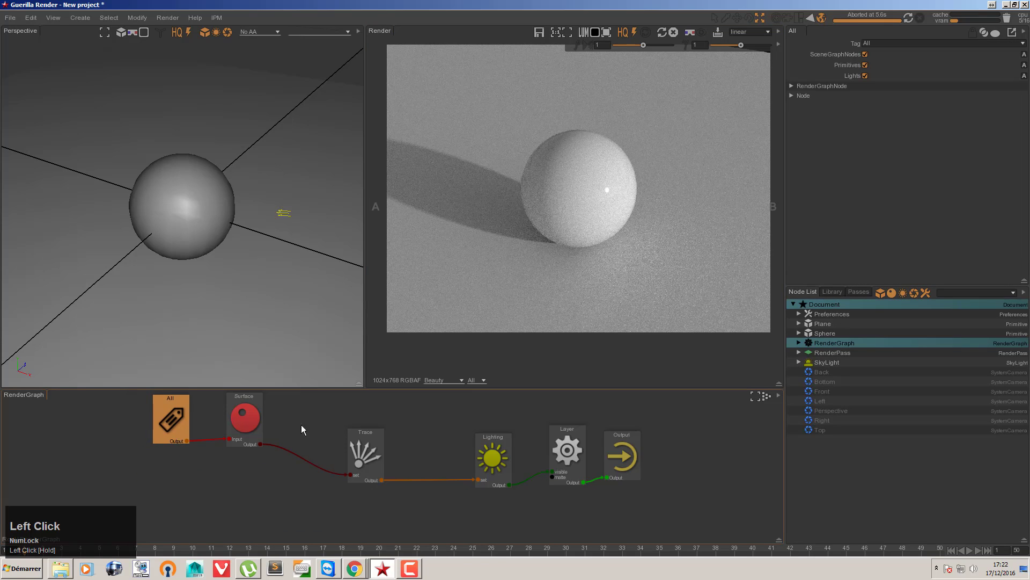
pyautogui.moveTo(254, 427); pyautogui.dragTo(252, 428)
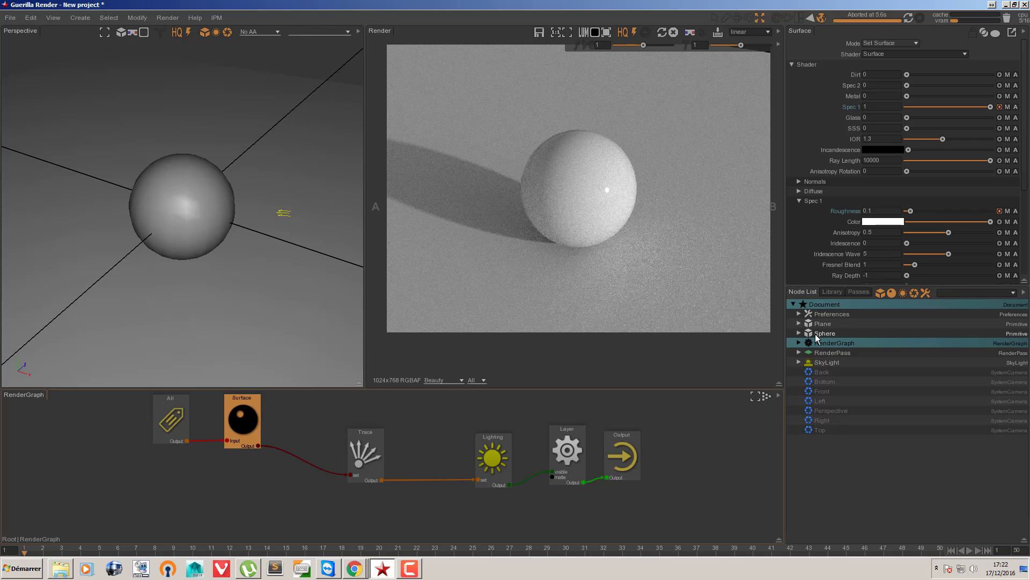
# - Delete the All node and add the Plane to the render graph as the input of the Surface node
pyautogui.moveTo(111, 420); pyautogui.dragTo(189, 443)
pyautogui.press('Delete')
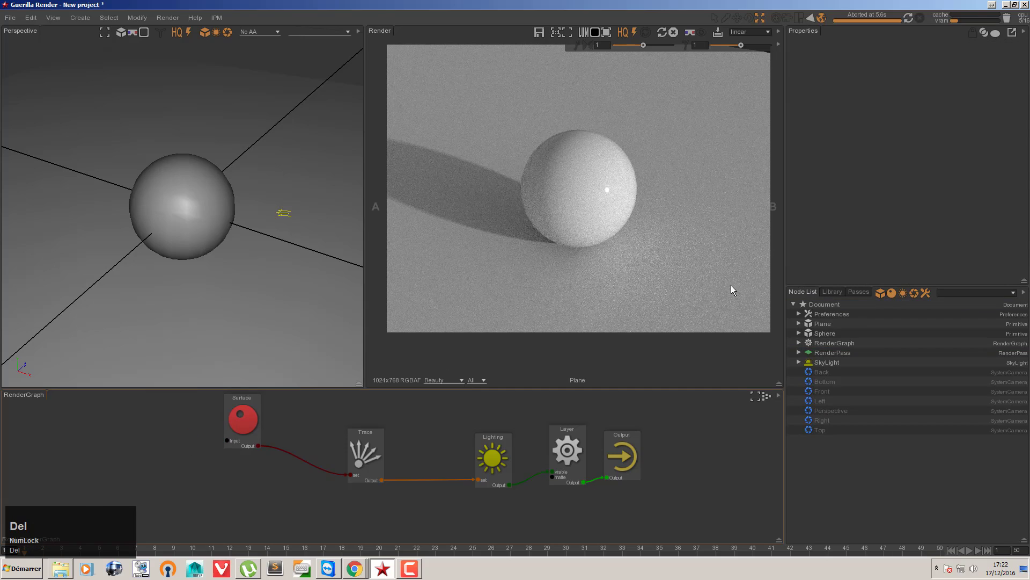
pyautogui.click(823, 325)
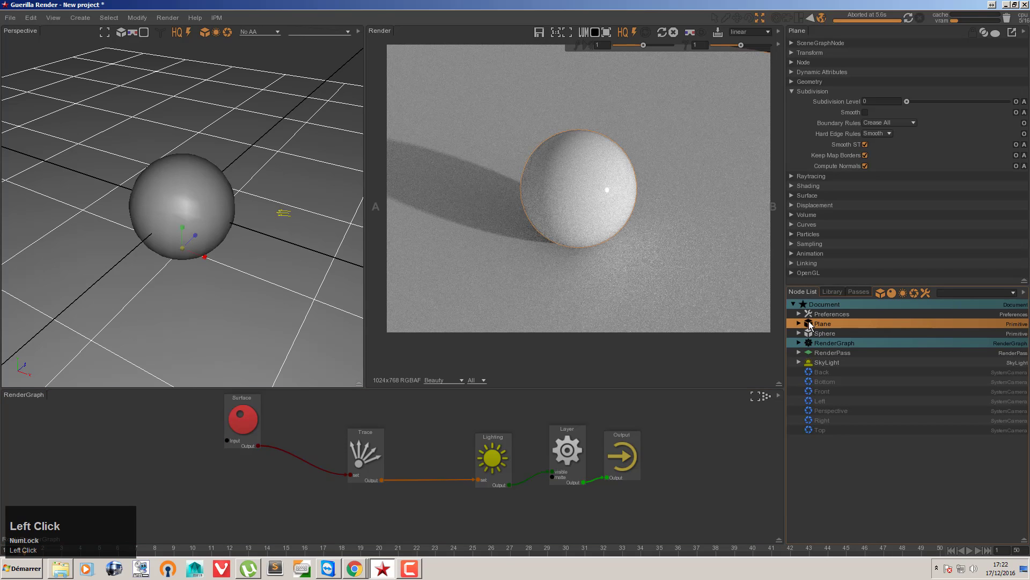
pyautogui.moveTo(166, 421); pyautogui.dragTo(245, 442)
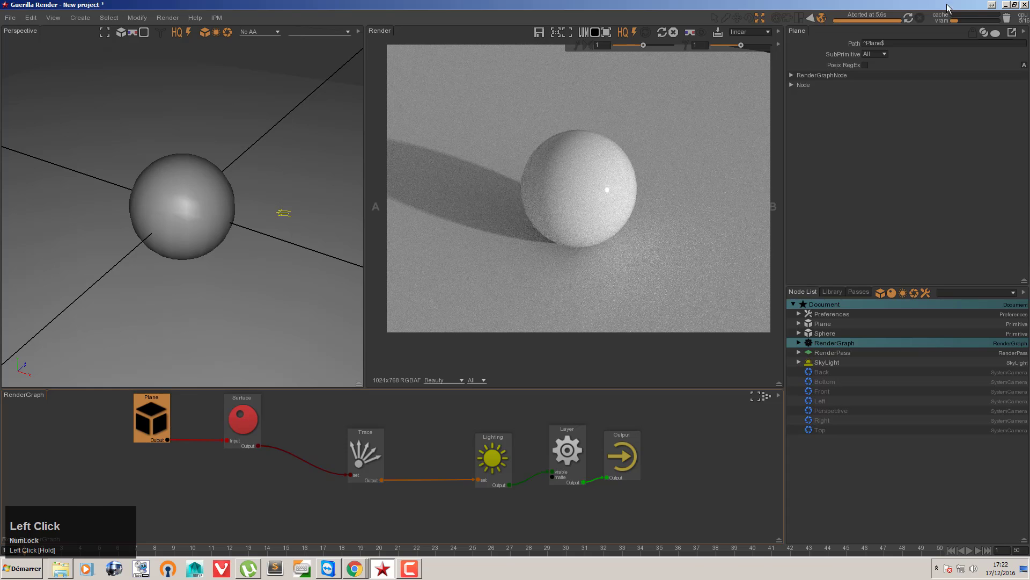
# - Run a brief test render with only the Plane feeding the render graph
pyautogui.click(909, 18)
pyautogui.click(920, 18)
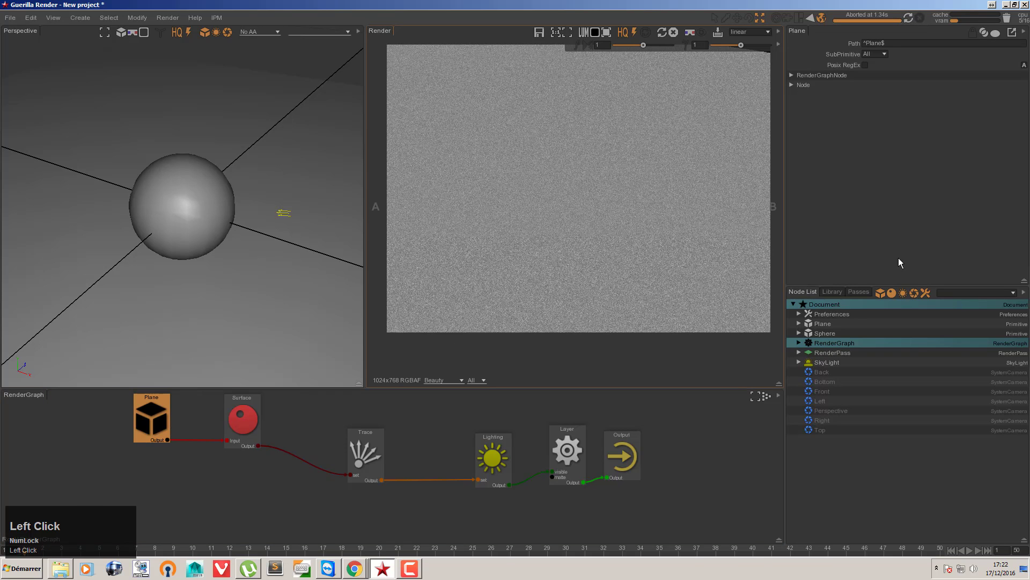
# - Add the Sphere to the render graph below the Plane and merge its output into the Surface-to-Trace connection with a union node
pyautogui.click(809, 334)
pyautogui.moveTo(809, 334); pyautogui.dragTo(260, 460)
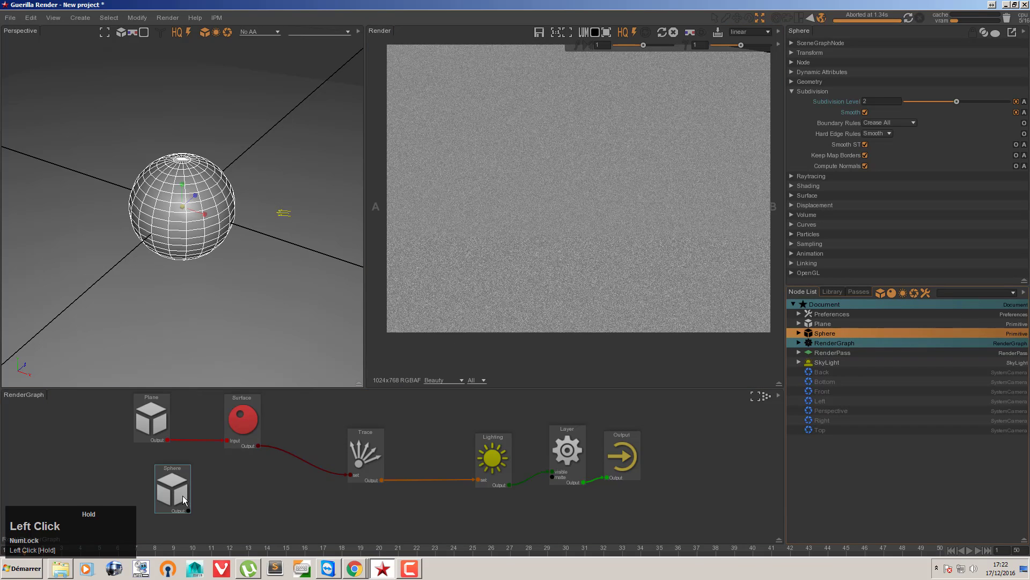
pyautogui.moveTo(183, 499)
pyautogui.mouseDown()
pyautogui.moveTo(157, 519)
pyautogui.moveTo(299, 511)
pyautogui.moveTo(304, 465)
pyautogui.mouseUp()
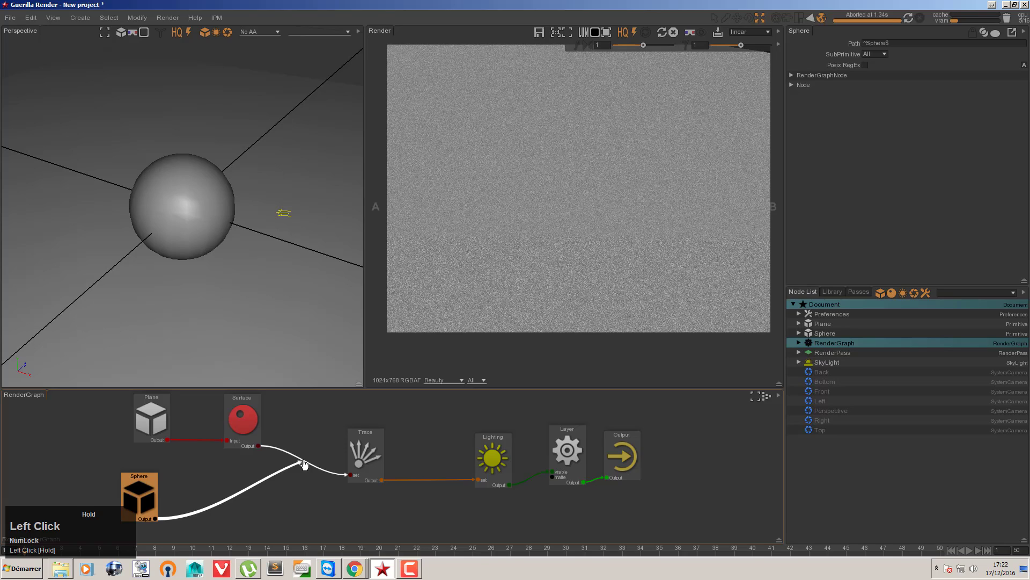
pyautogui.moveTo(304, 464); pyautogui.dragTo(303, 456)
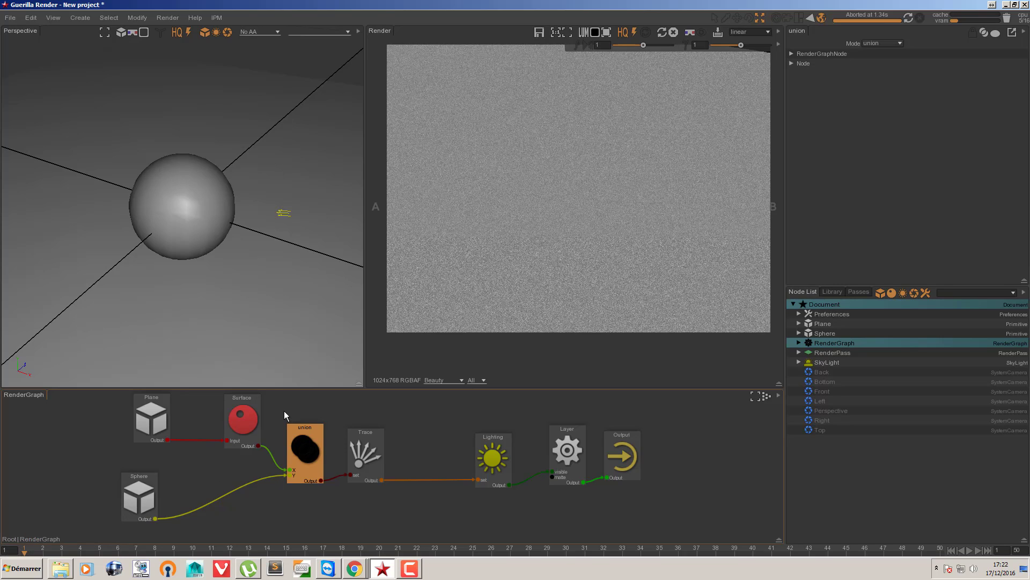
# - Examine the combination modes offered by the union node, leaving its mode as union
pyautogui.click(292, 462)
pyautogui.click(878, 42)
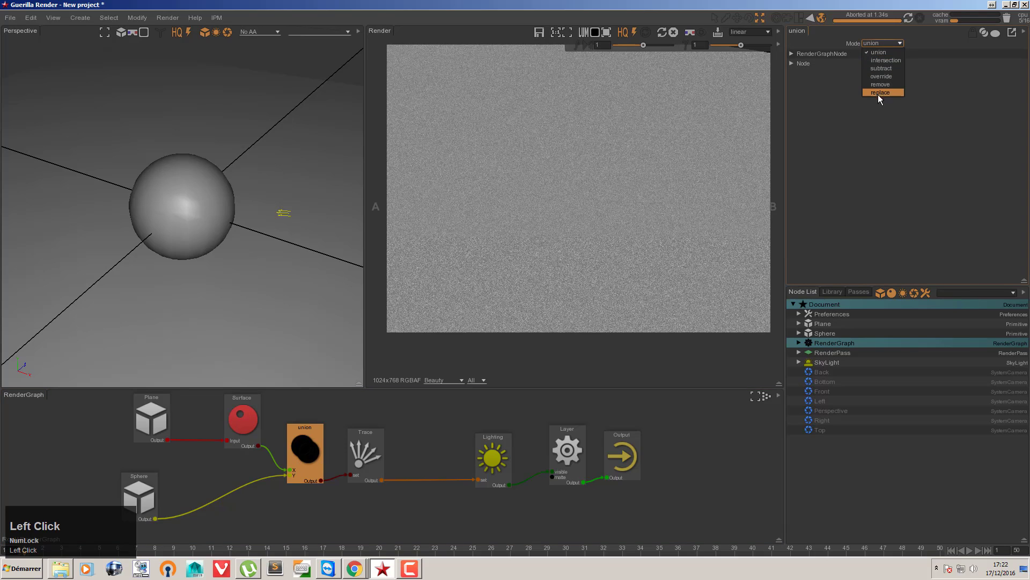
pyautogui.click(885, 42)
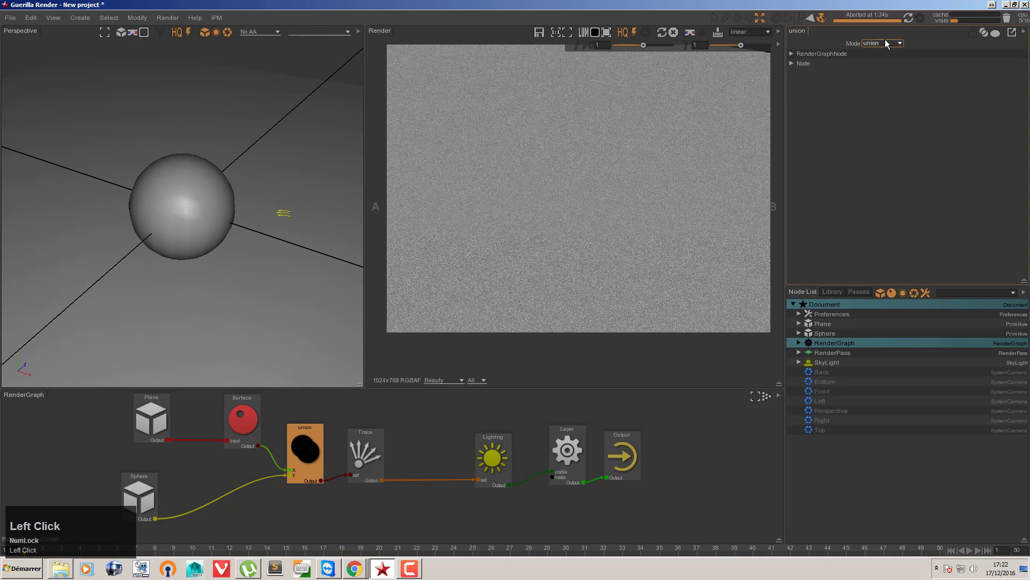
pyautogui.click(293, 470)
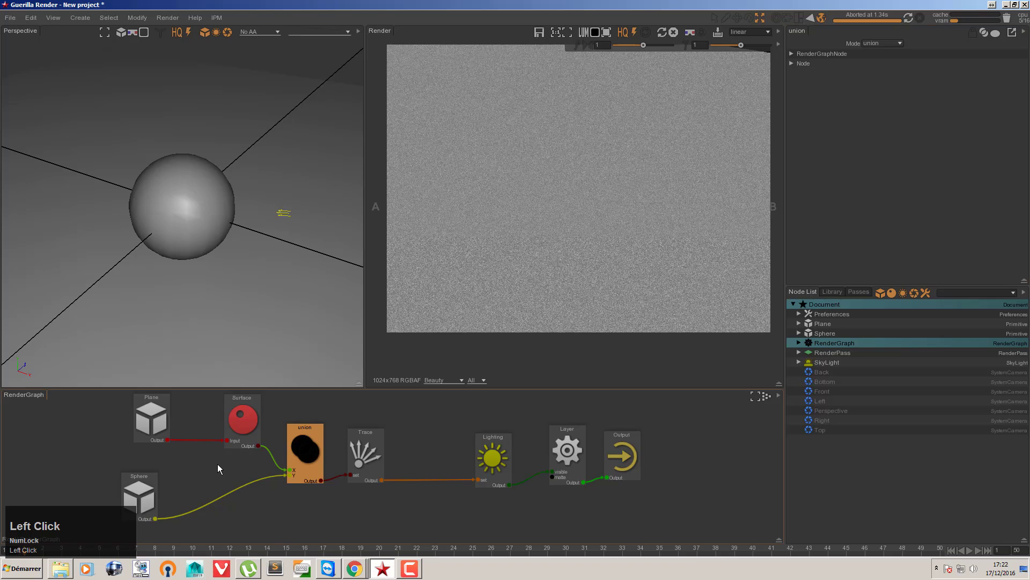
pyautogui.press('Tab')
pyautogui.write('s')
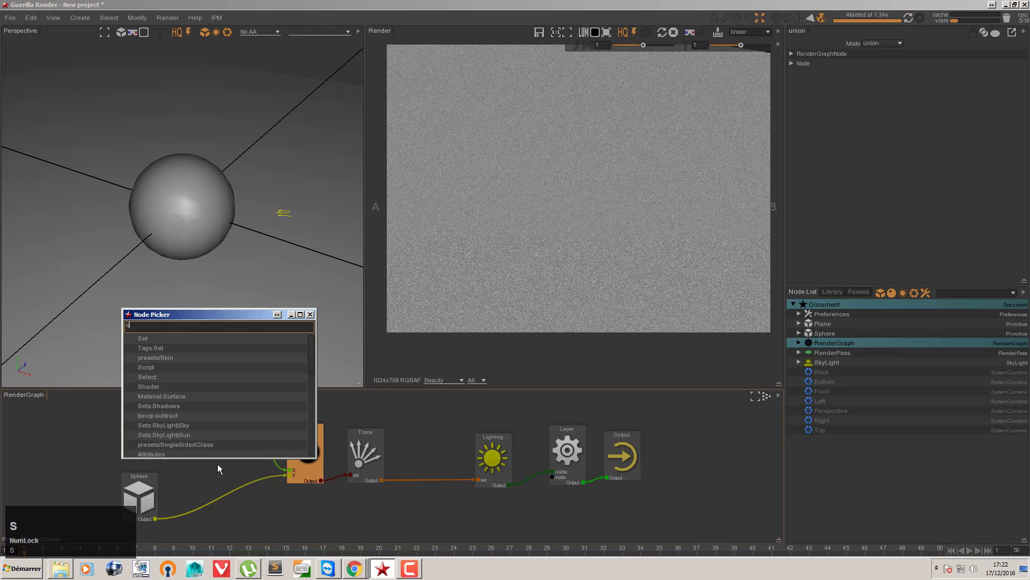
pyautogui.write('ur')
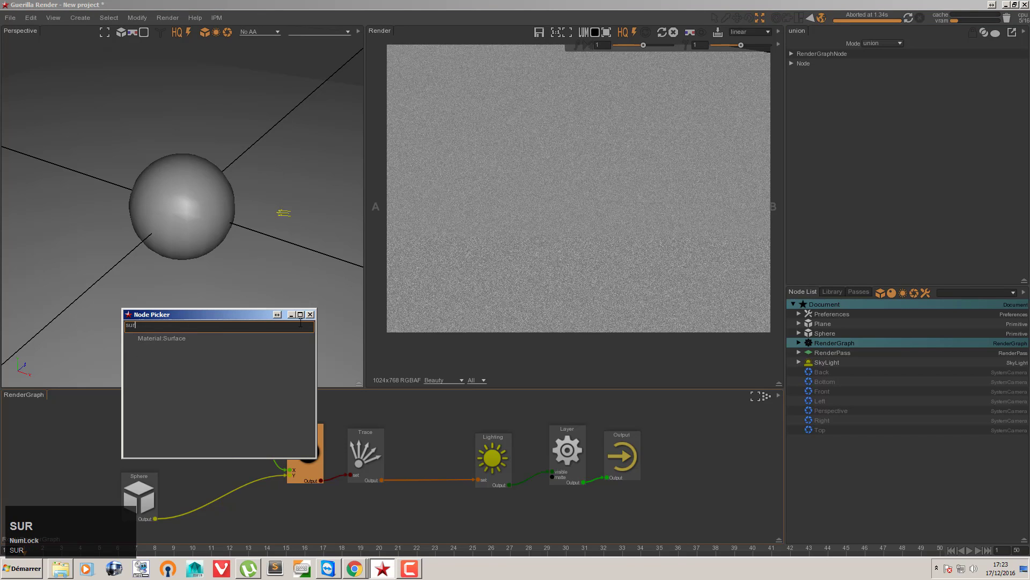
pyautogui.click(310, 314)
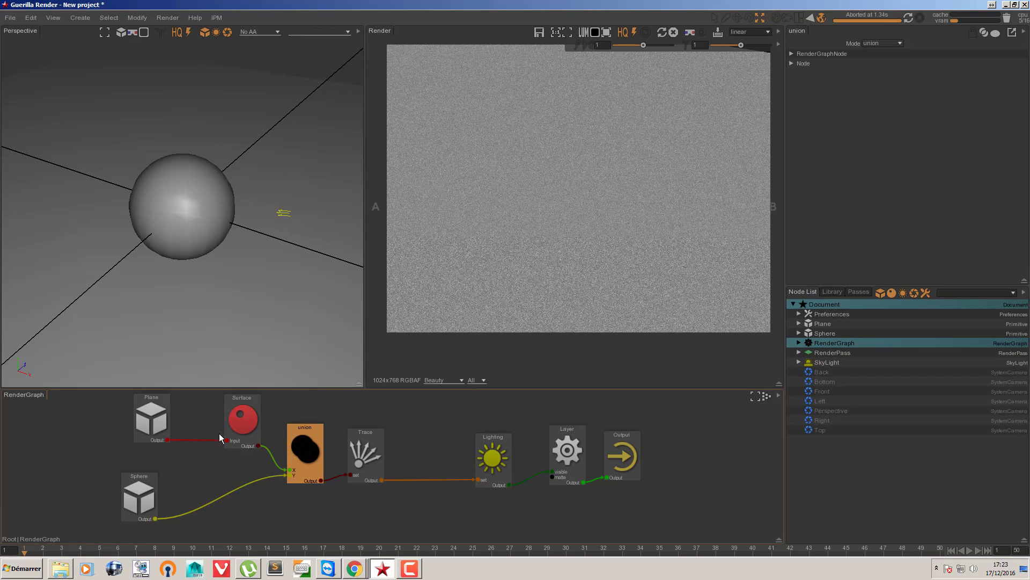
pyautogui.click(317, 515)
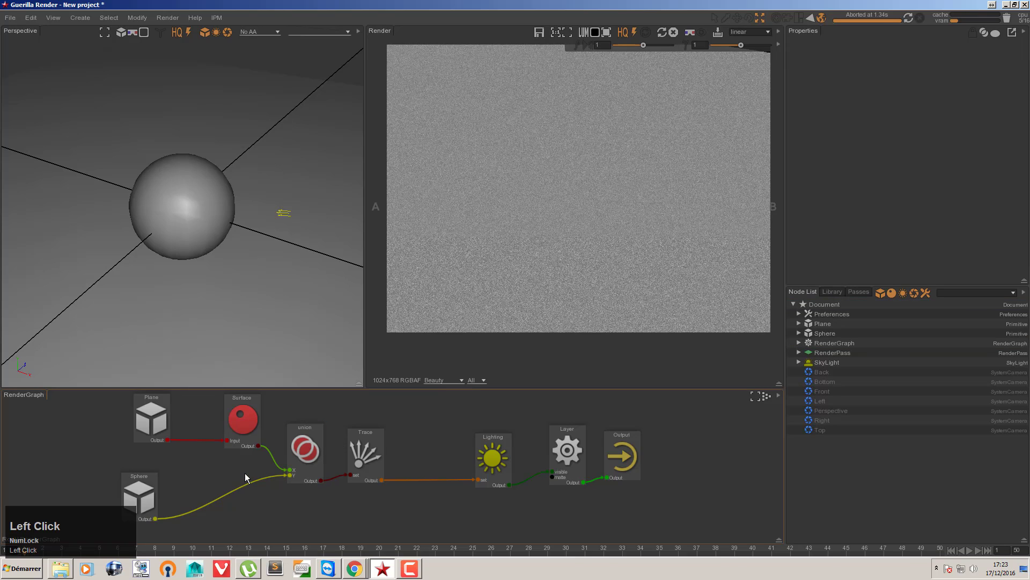
# - Add a second Material.Surface node and insert it on the connection between the Sphere and the union node
pyautogui.hotkey('ctrl', 'space')
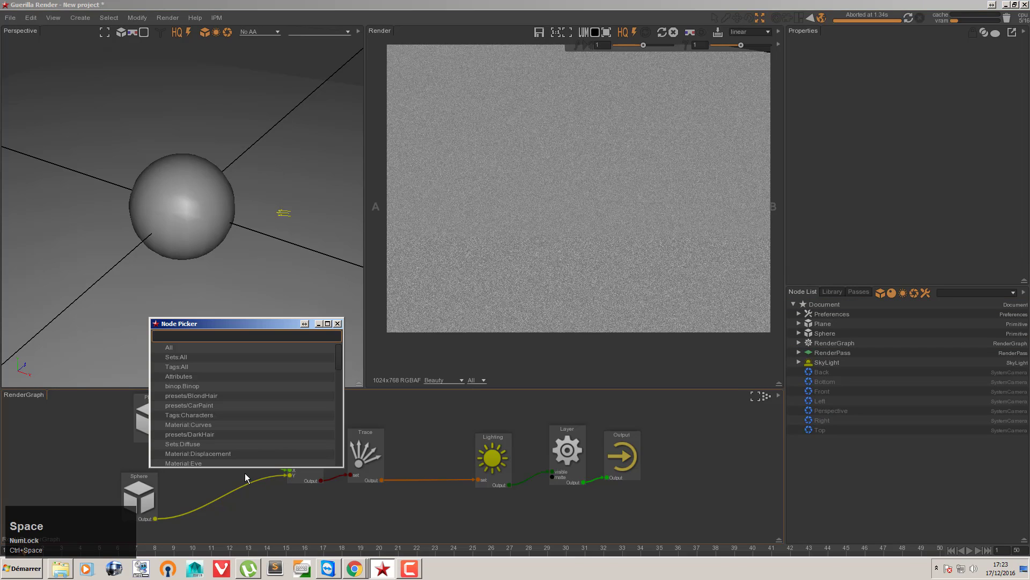
pyautogui.write('sur')
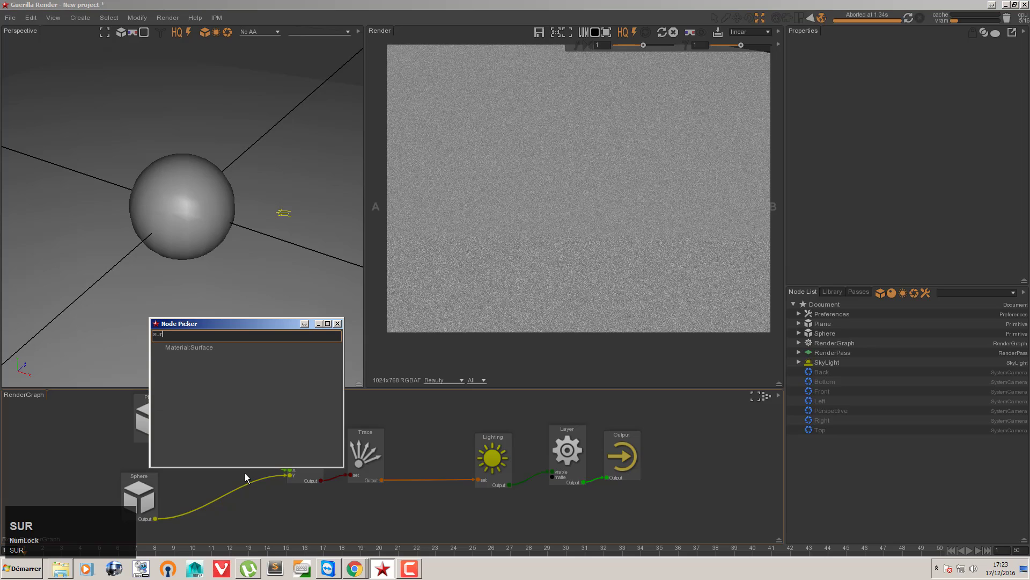
pyautogui.press('Return')
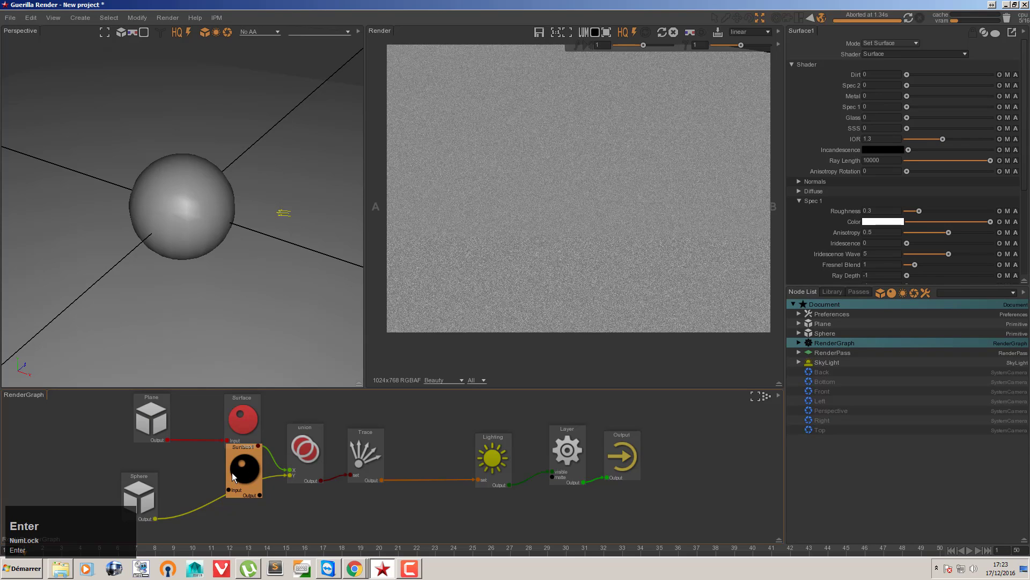
pyautogui.moveTo(232, 473); pyautogui.dragTo(224, 498)
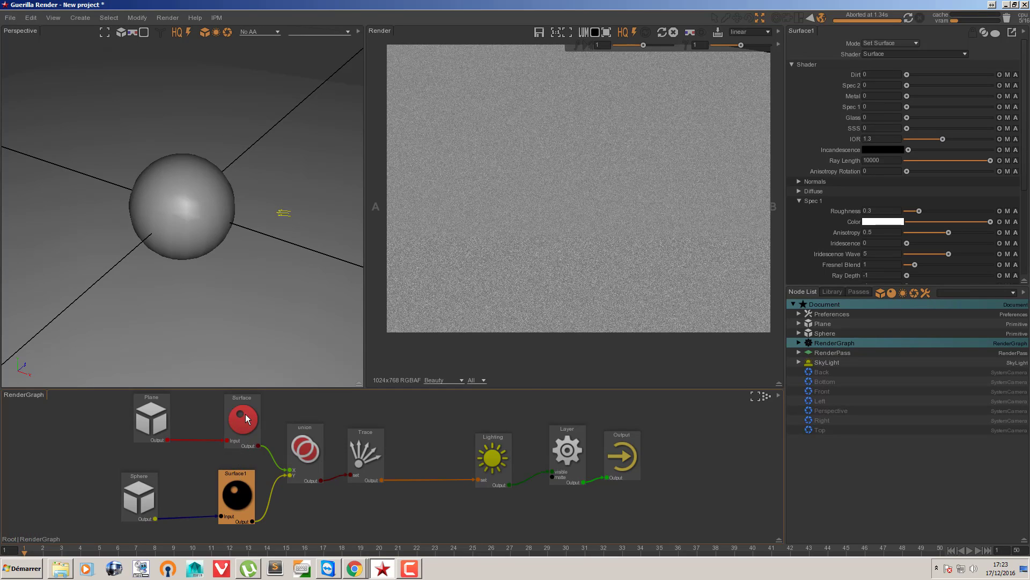
# - Check the Plane's Surface node and set Spec 1 to 1 in the Sphere's Surface1 node
pyautogui.click(245, 413)
pyautogui.click(999, 107)
pyautogui.click(240, 491)
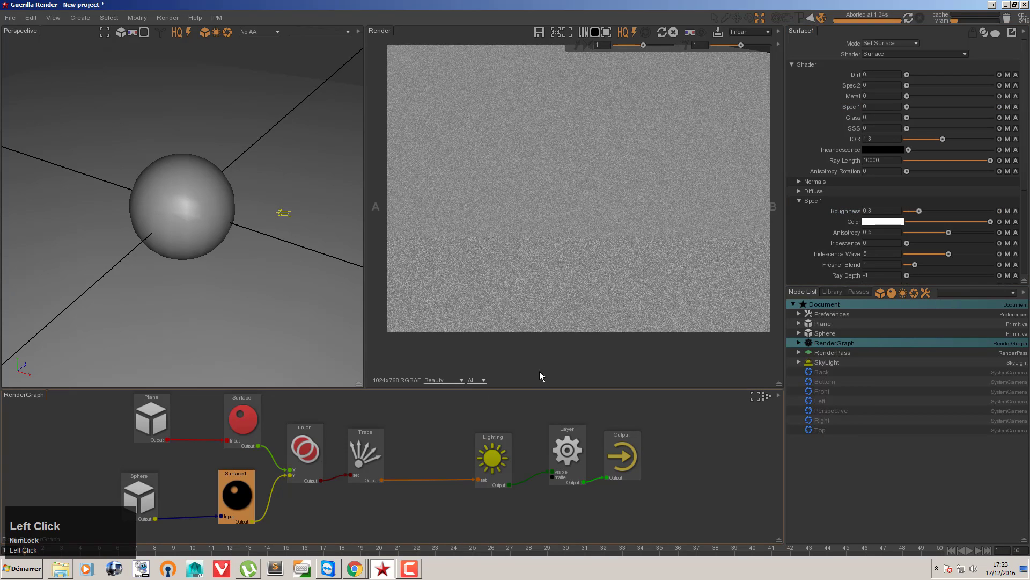
pyautogui.moveTo(908, 107); pyautogui.dragTo(991, 107)
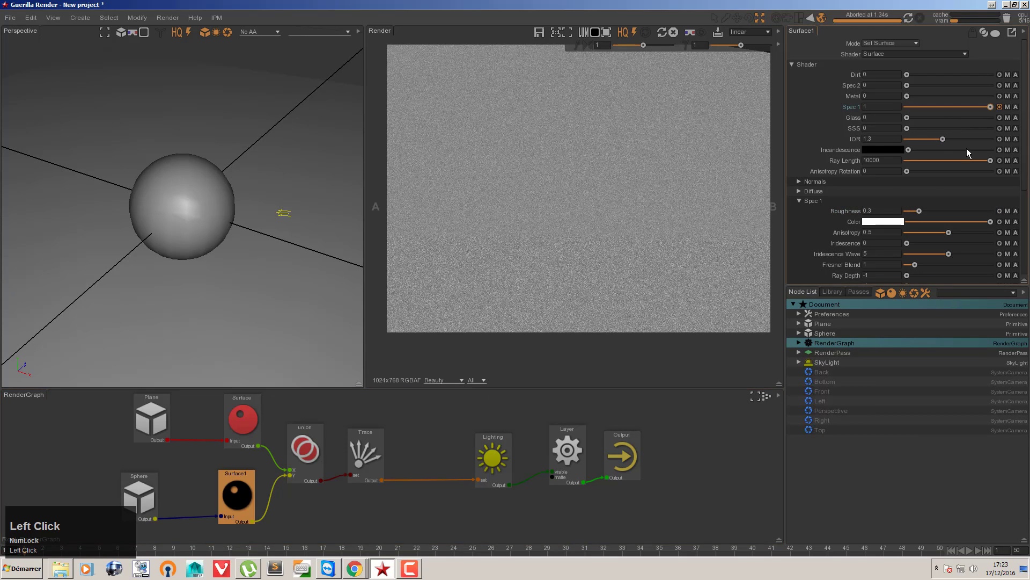
# - Set the Surface1 shader's Diffuse color to a strong red, about R 0.66, G 0.01, B 0.01
pyautogui.click(809, 191)
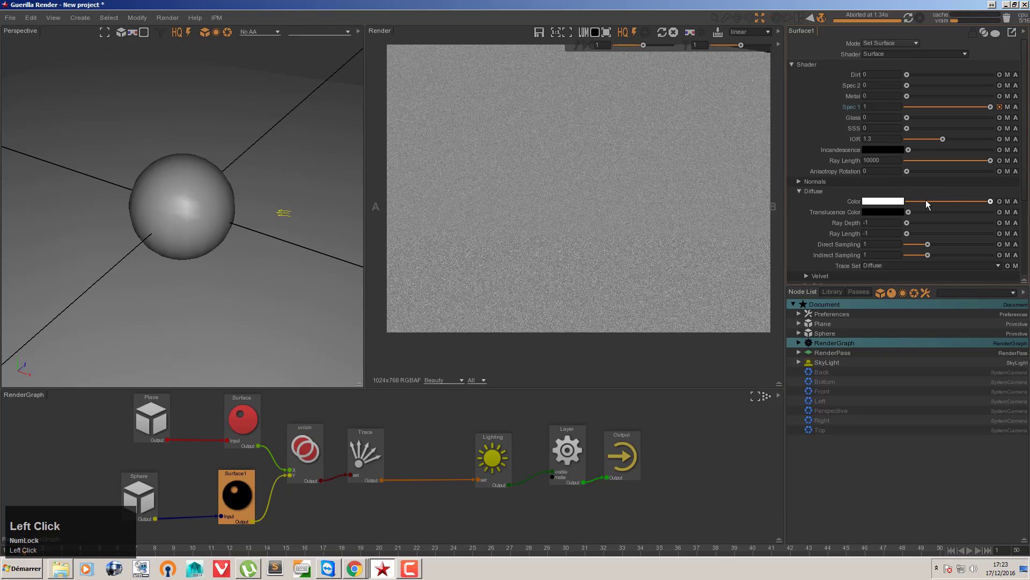
pyautogui.click(902, 201)
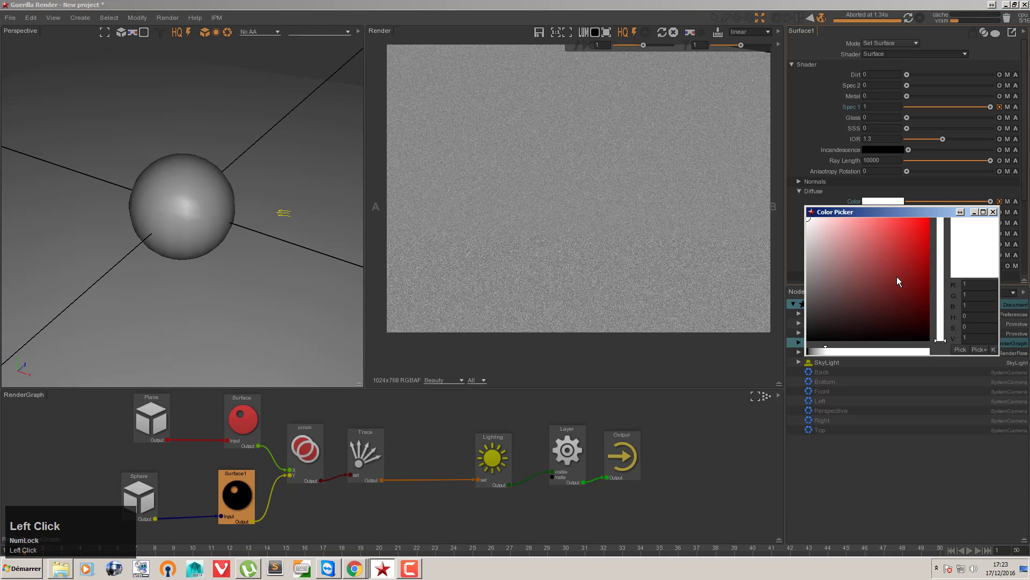
pyautogui.moveTo(900, 272); pyautogui.dragTo(913, 237)
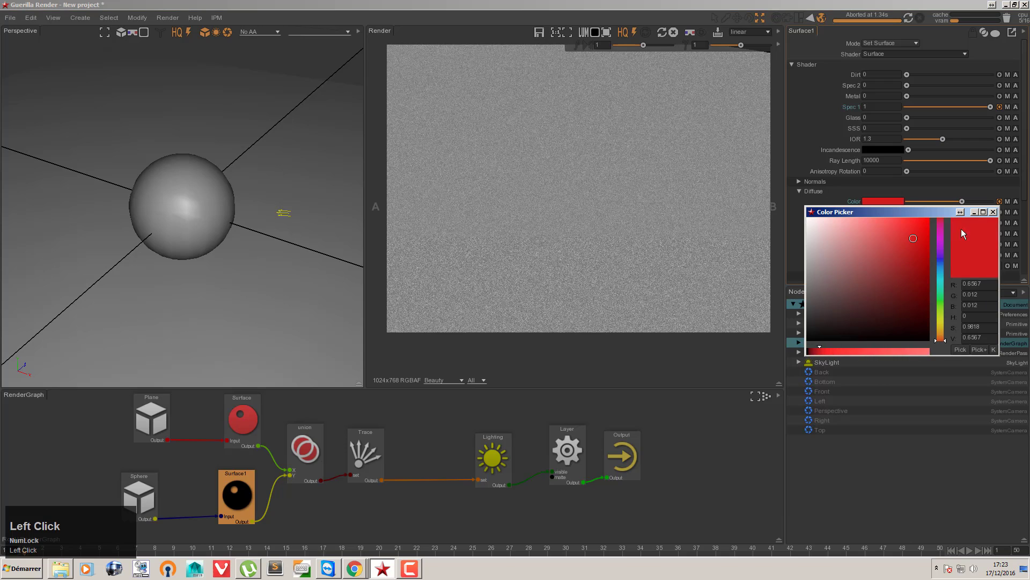
pyautogui.click(993, 213)
# - Run a short test render and switch the render view from luminance to RGB display
pyautogui.click(908, 17)
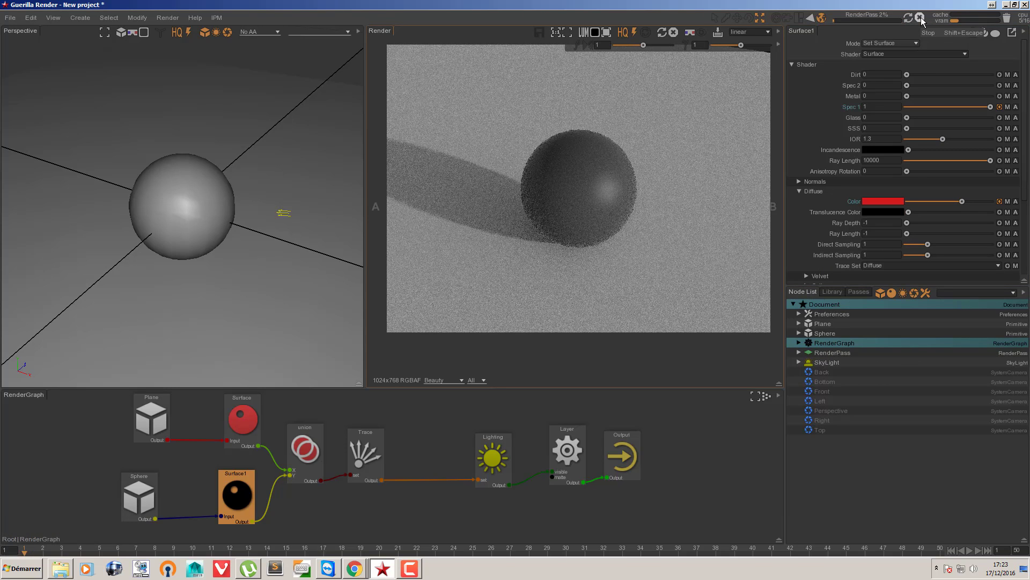
pyautogui.click(920, 18)
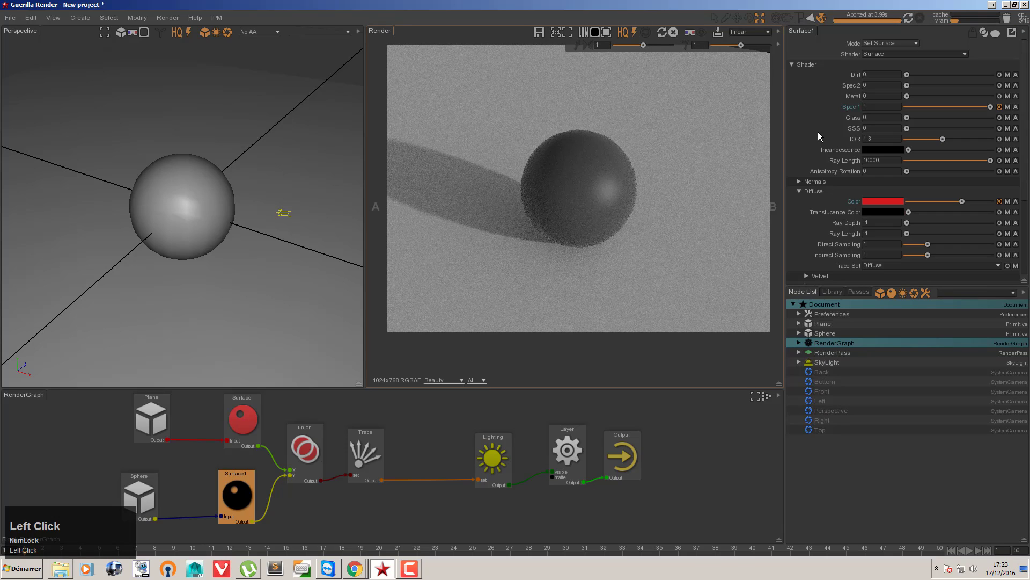
pyautogui.click(584, 32)
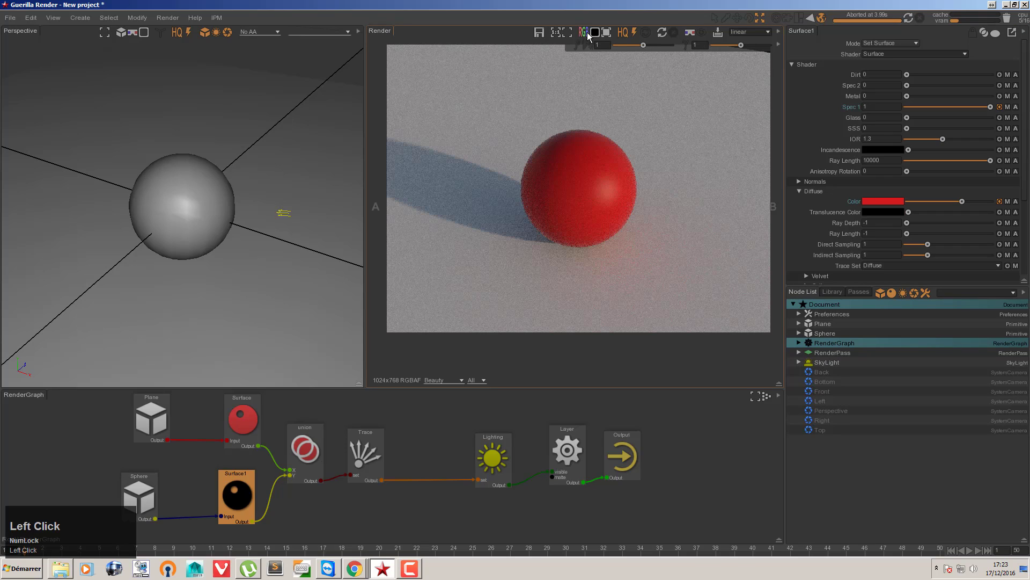